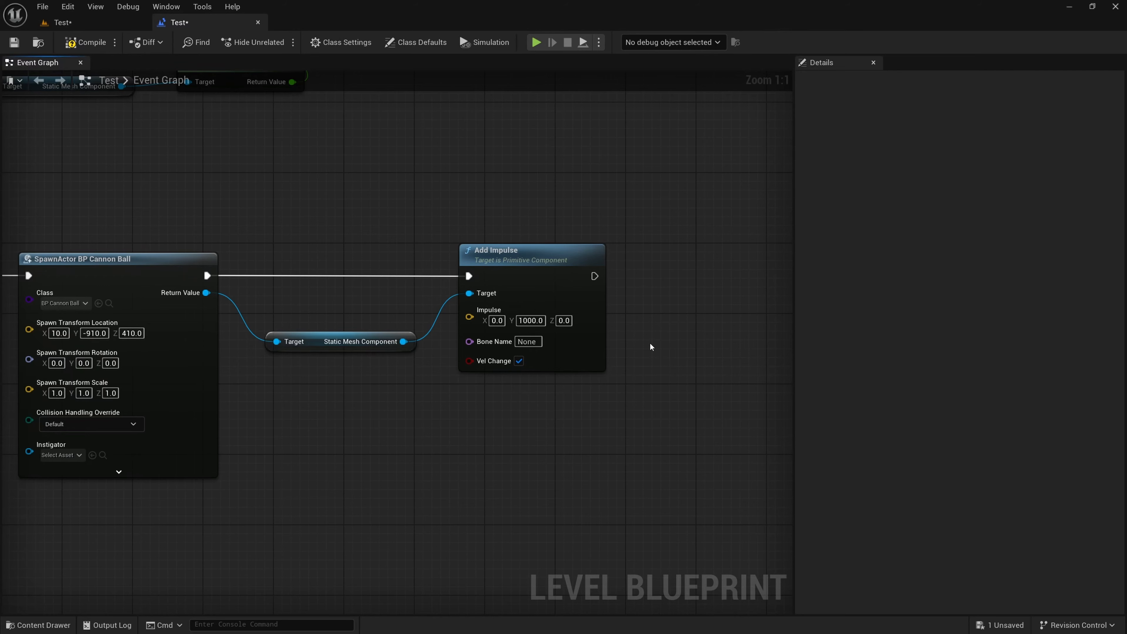
Compile and save the Level Blueprint, and return to the level viewport
left_click(85, 42)
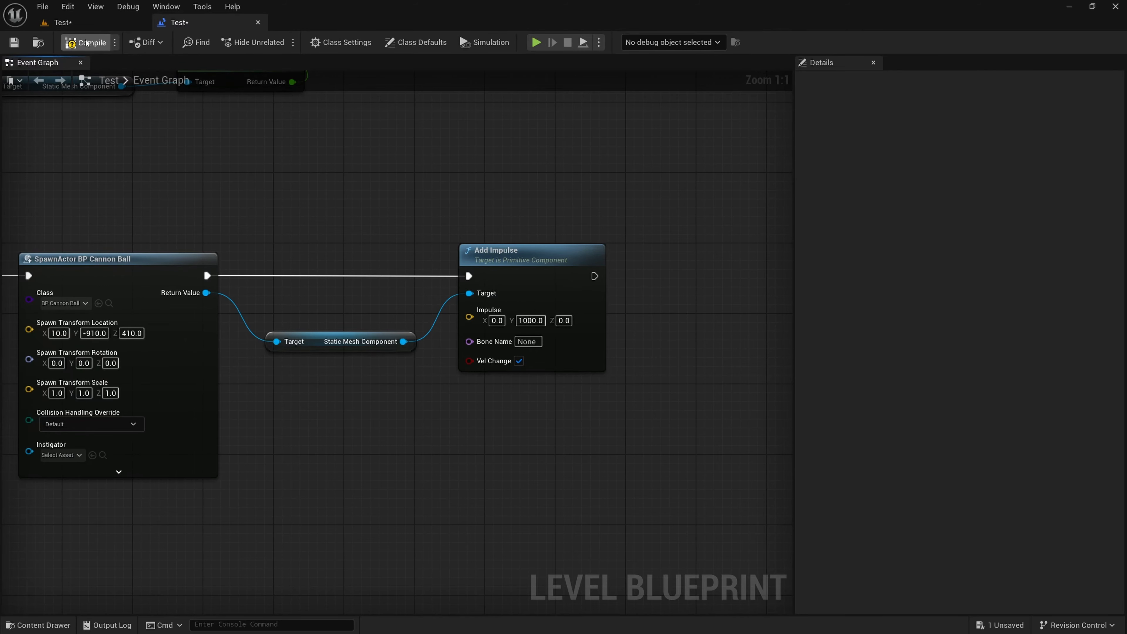
left_click(13, 43)
left_click(105, 22)
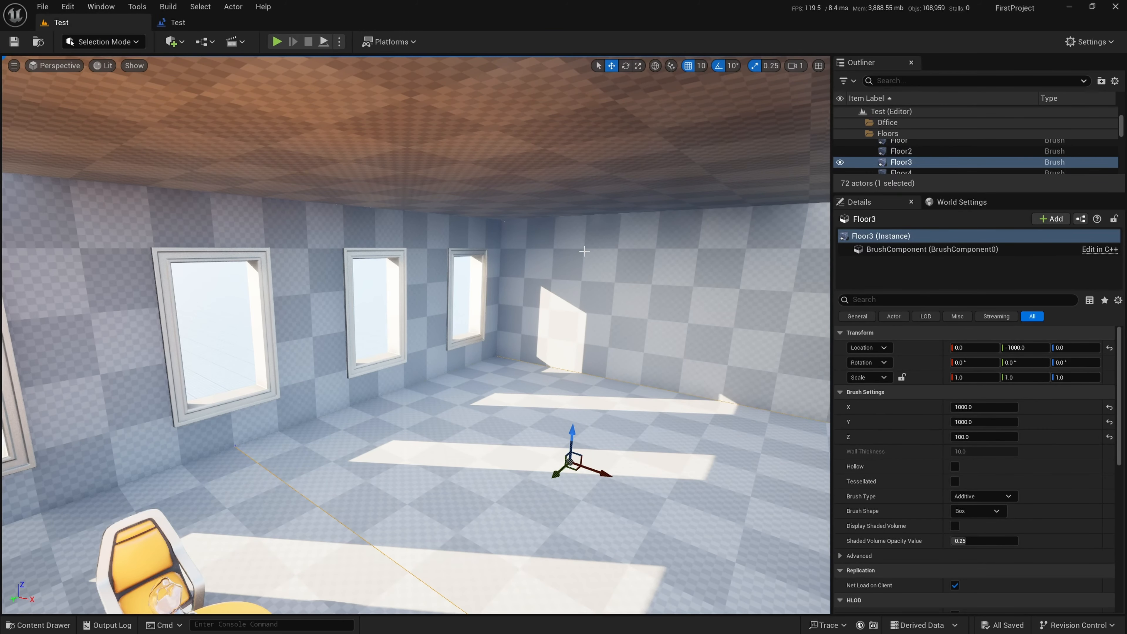
Face the round tables from across the office and play the level with mouse control captured
key("d")
right_click_drag(616, 322, 428, 342)
key("s")
key("w")
key("s")
key("a")
key("w")
key("s")
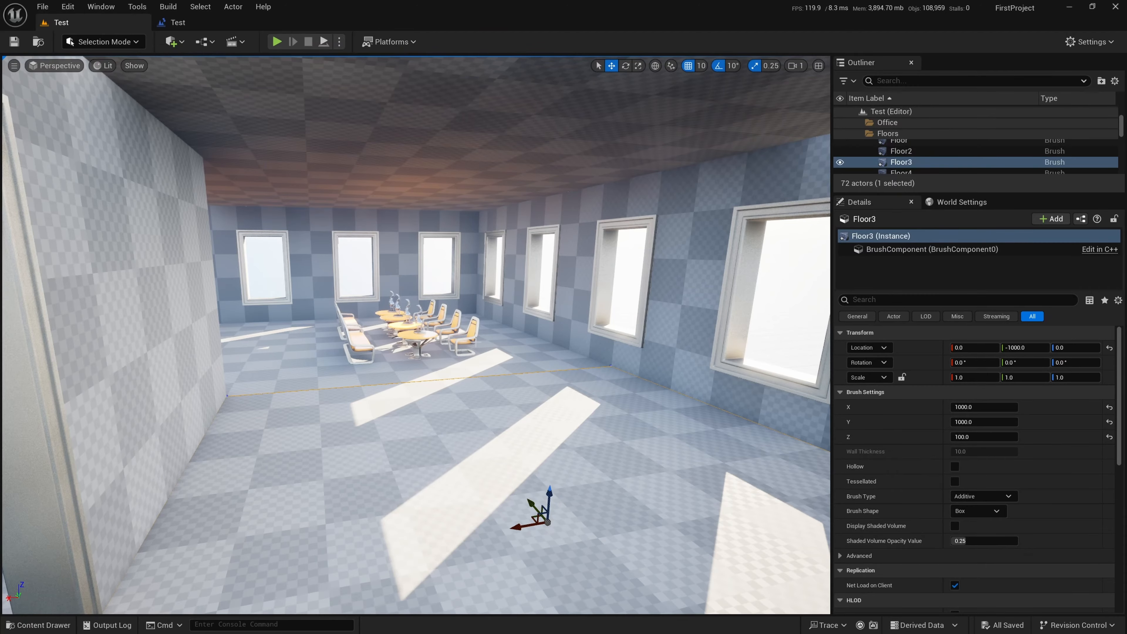
right_click_drag(475, 343, 445, 338)
key("s")
key("w")
right_click_drag(464, 268, 493, 265)
key("s")
left_click(276, 43)
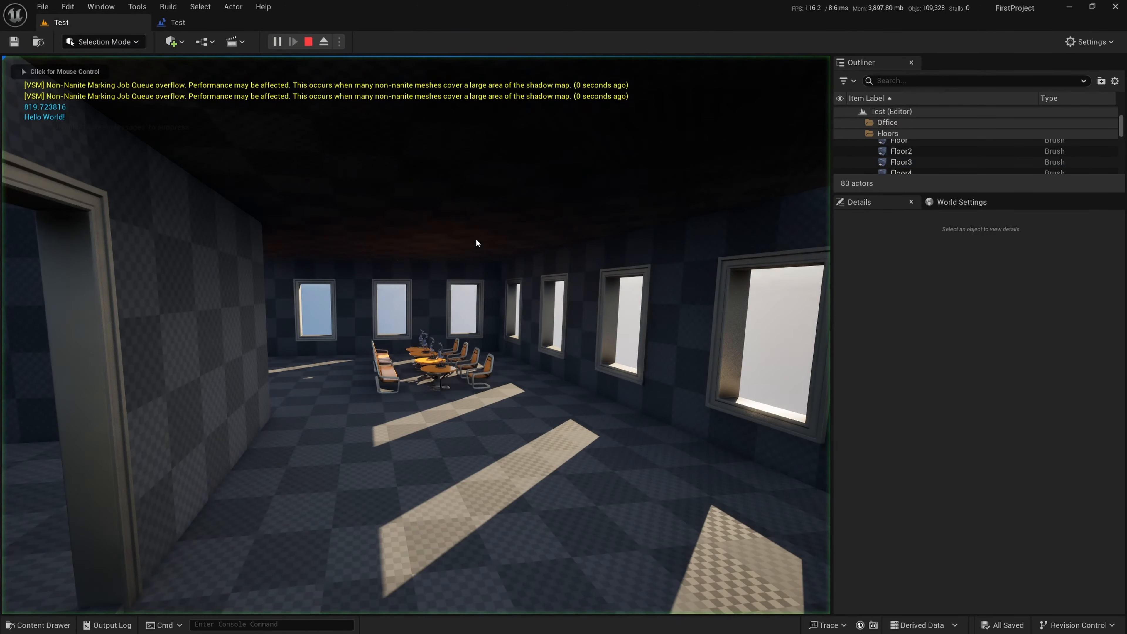
left_click(476, 243)
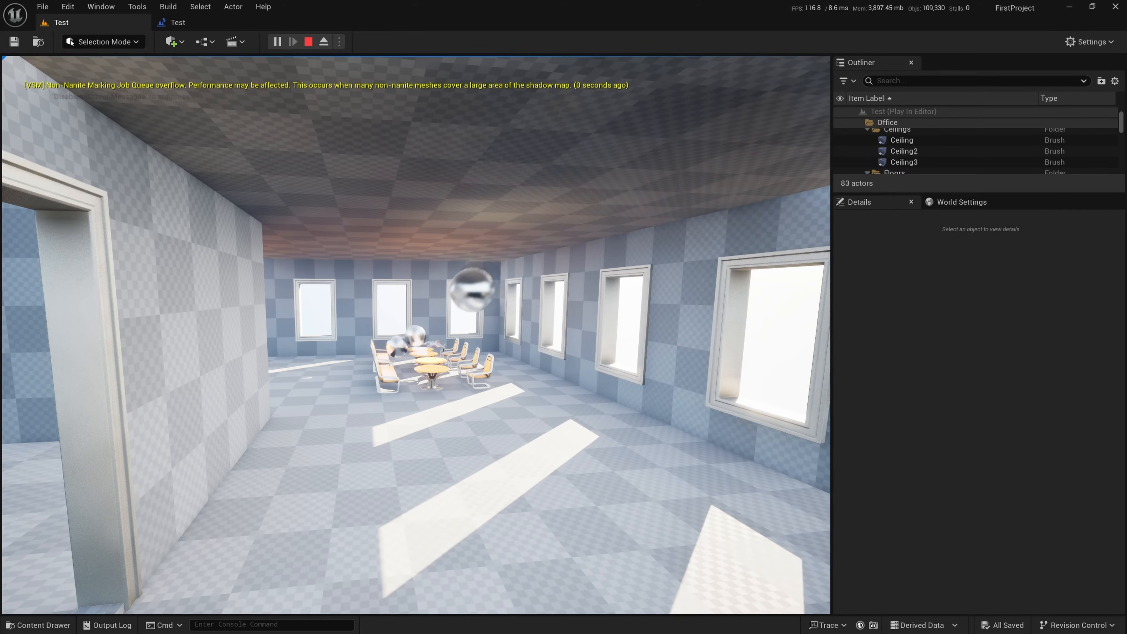
Fly around the running level to examine the cannonballs and the statues around the round tables
key("w")
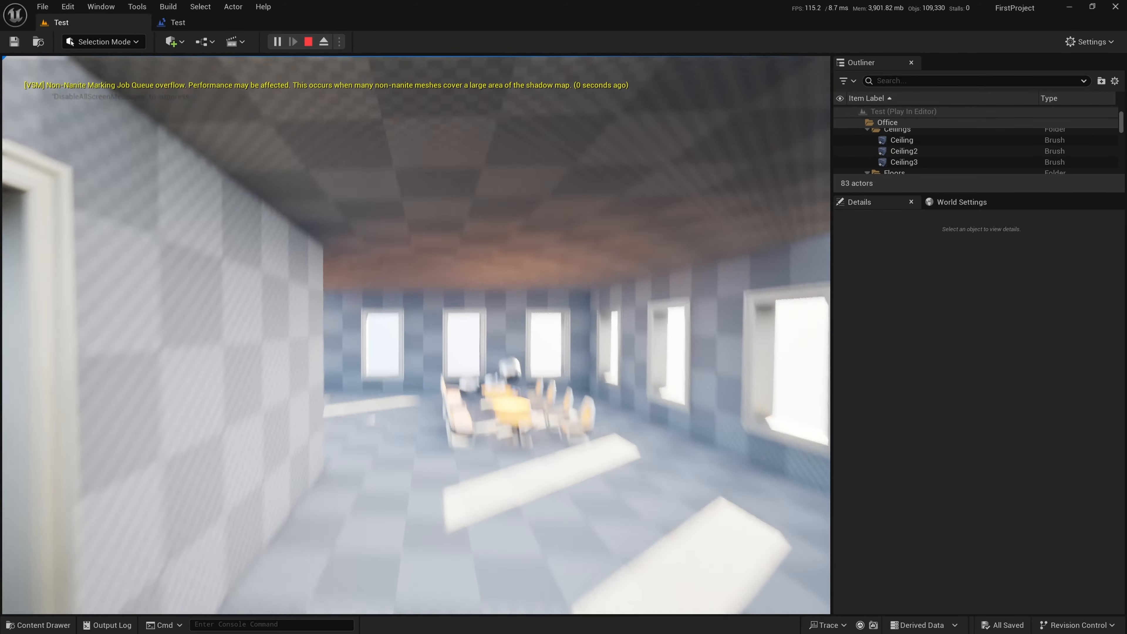
key("w")
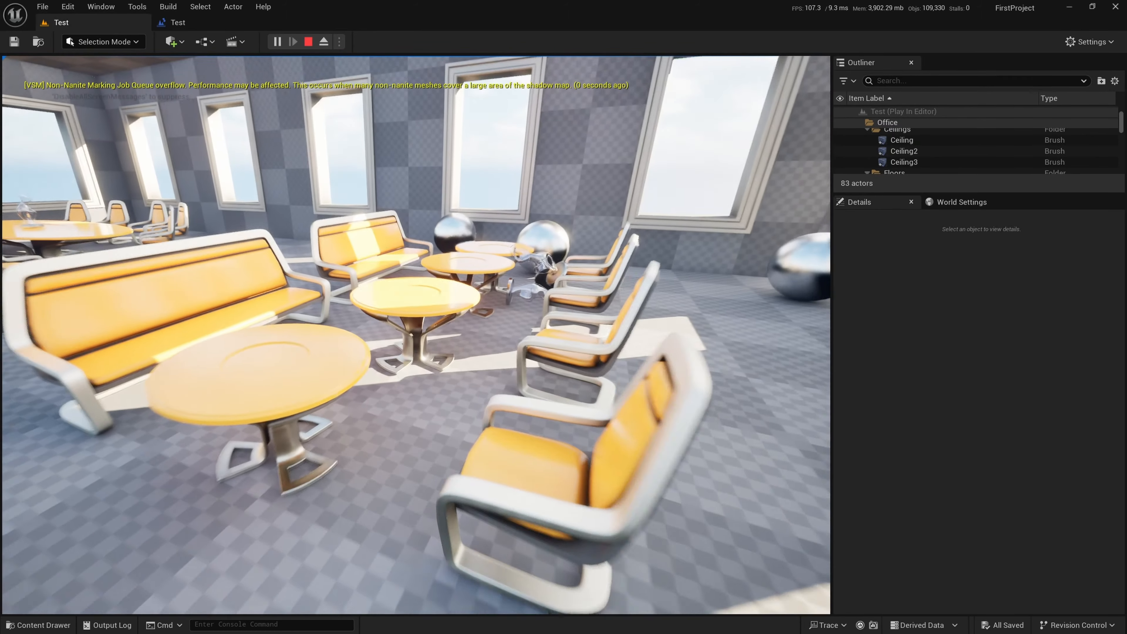
key("d")
key("s")
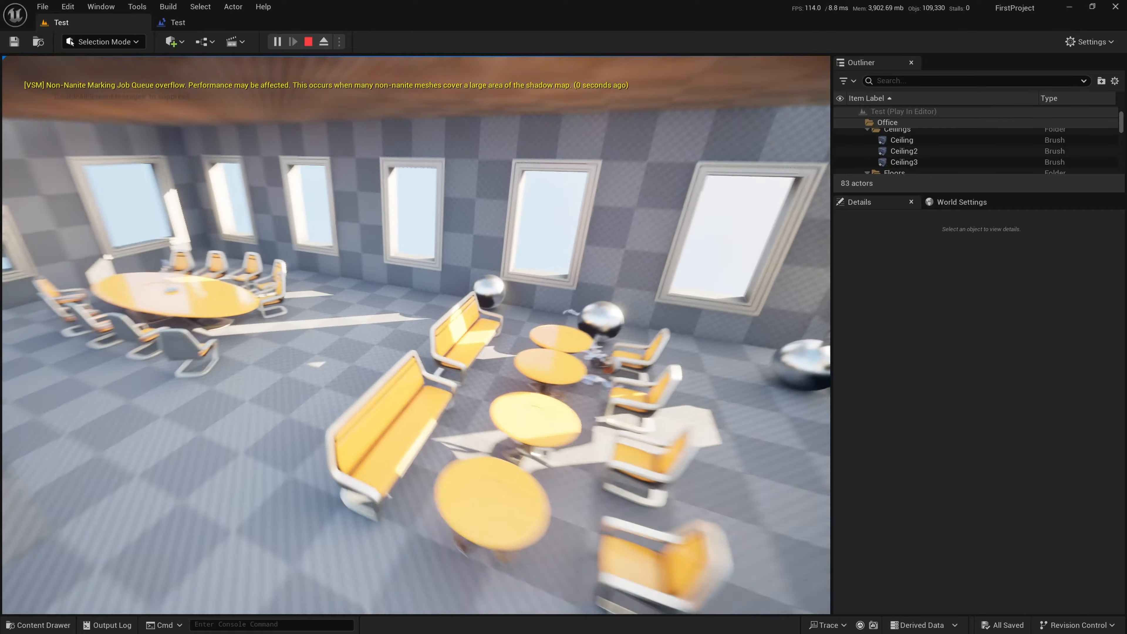
key("s")
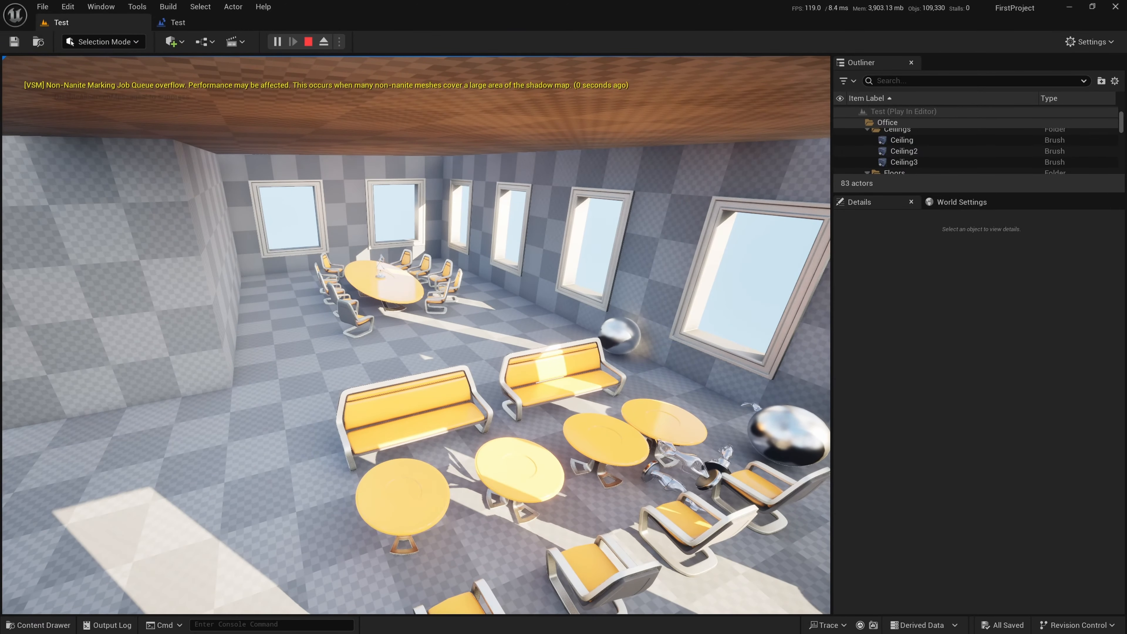
key("w")
key("w")
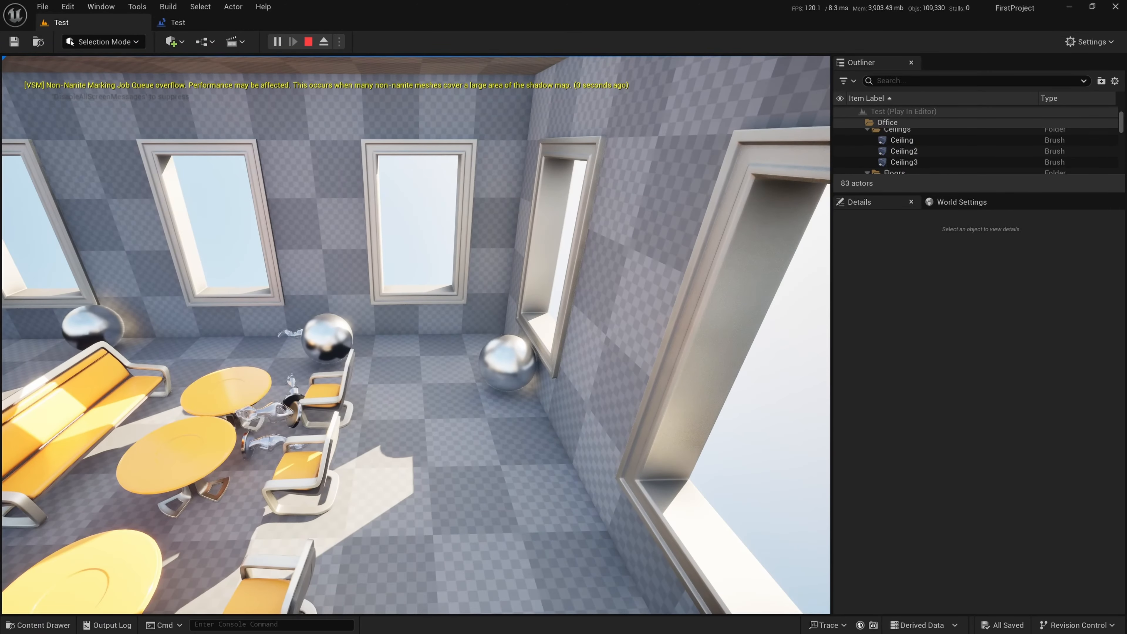
key("w")
key("d")
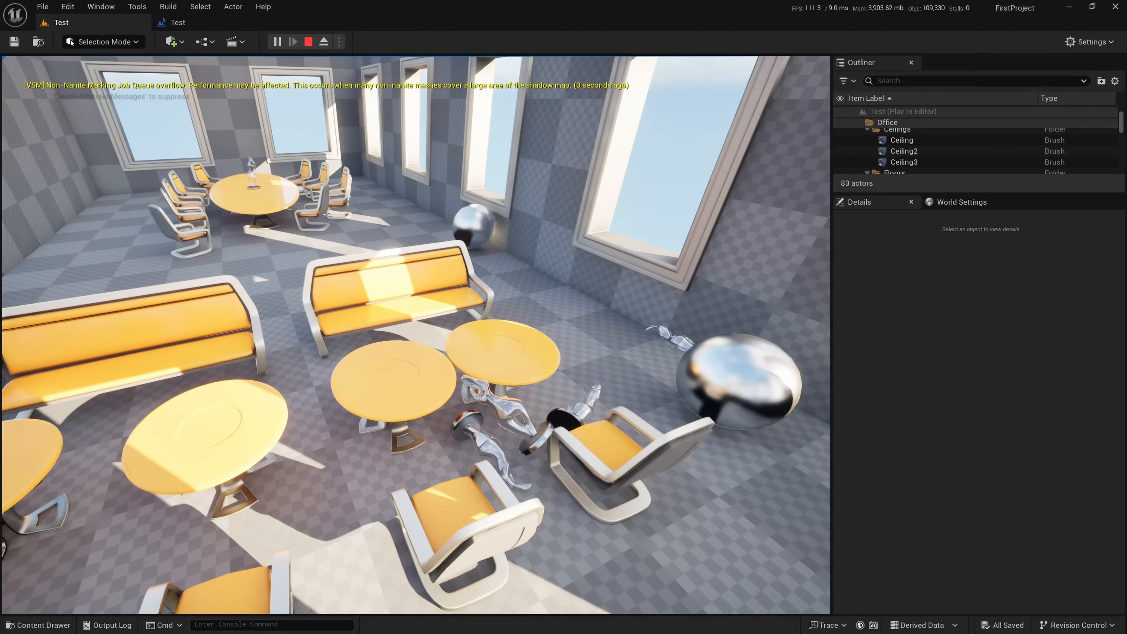
key("w")
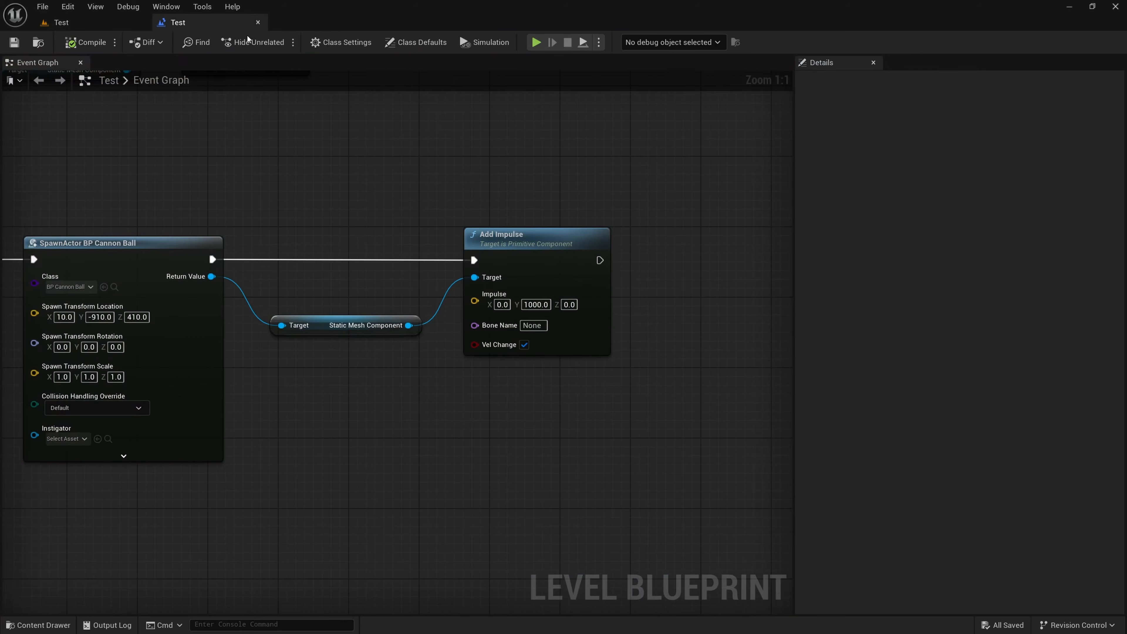
In the Level Blueprint, move the Static Mesh Component and Add Impulse nodes closer to the SpawnActor BP Cannon Ball node
scroll(404, 273, "down", 1)
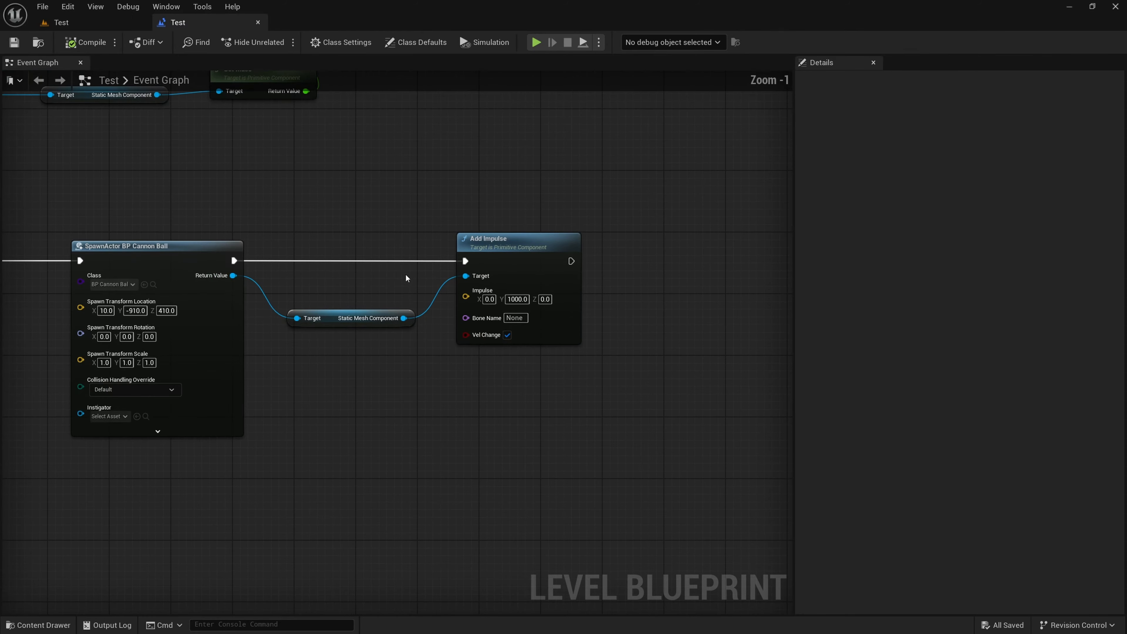
right_click_drag(384, 360, 508, 382)
scroll(501, 388, "down", 2)
right_click_drag(480, 433, 512, 426)
scroll(479, 273, "up", 2)
left_click_drag(421, 244, 362, 247)
left_click_drag(584, 412, 652, 239)
left_click(667, 389)
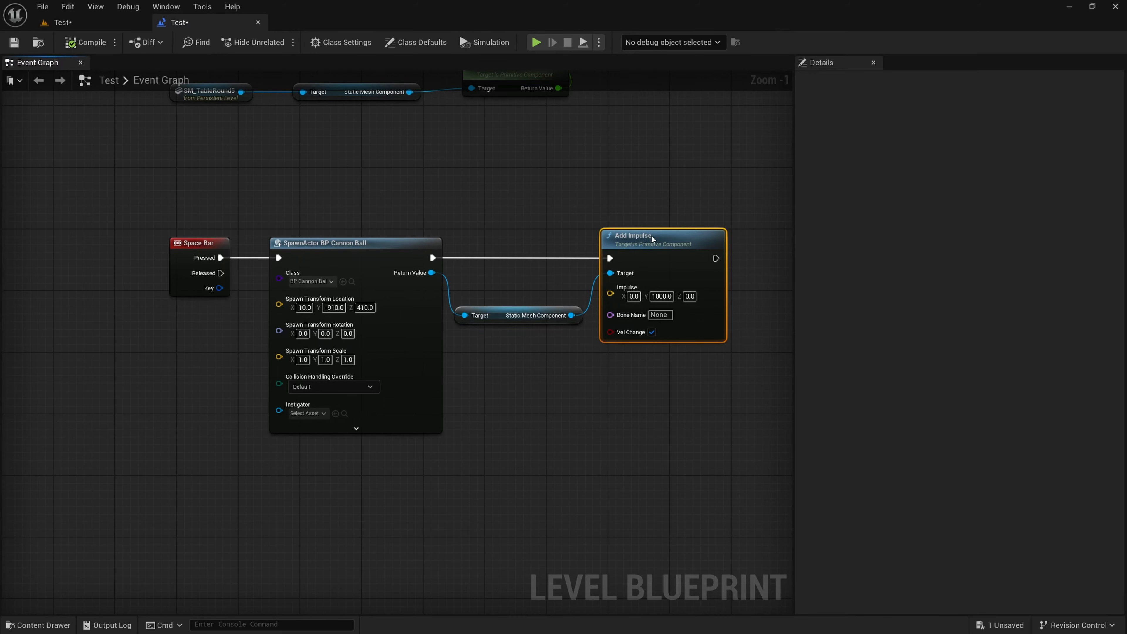
left_click(550, 378)
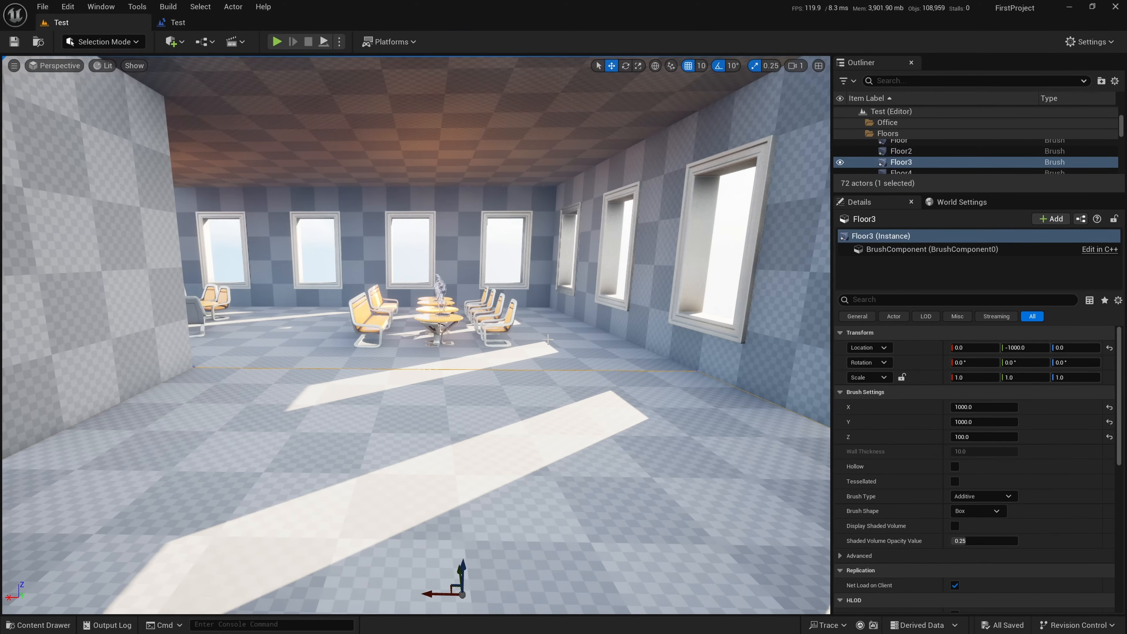
Play the level again from a viewpoint facing the tables and launch cannonballs at the furniture
key("s")
mouse_move(416, 335)
right_mouse_down()
mouse_move(432, 315)
mouse_move(373, 314)
mouse_move(355, 302)
mouse_move(410, 302)
mouse_move(432, 337)
mouse_move(425, 318)
right_mouse_up()
key("w")
key("s")
key("w")
key("s")
left_click(277, 42)
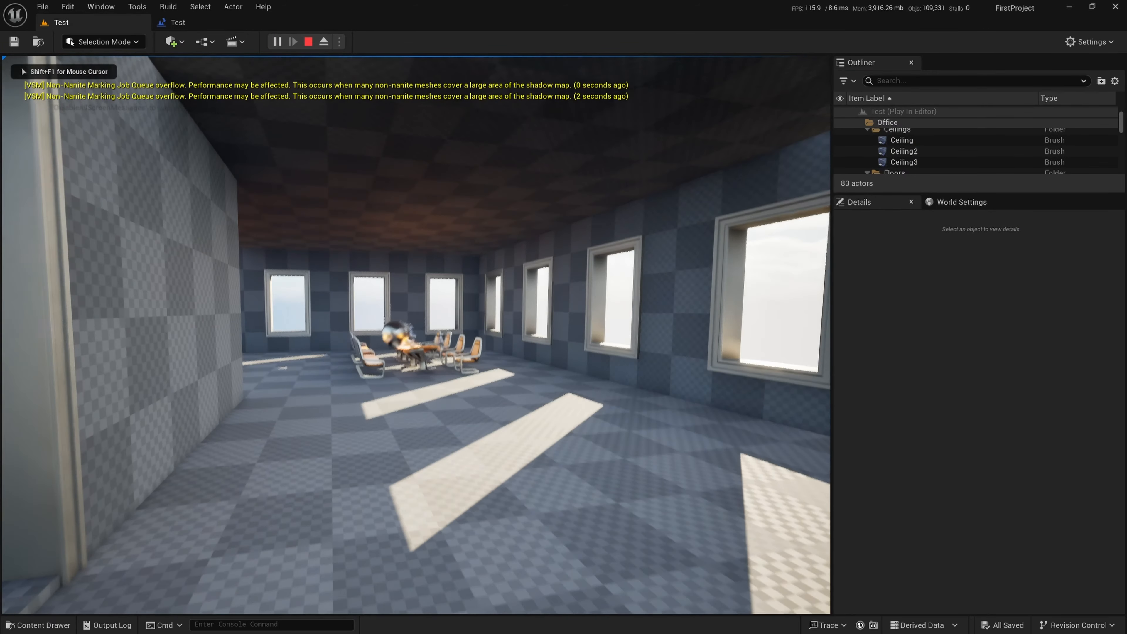
left_click(416, 335)
left_click(416, 335)
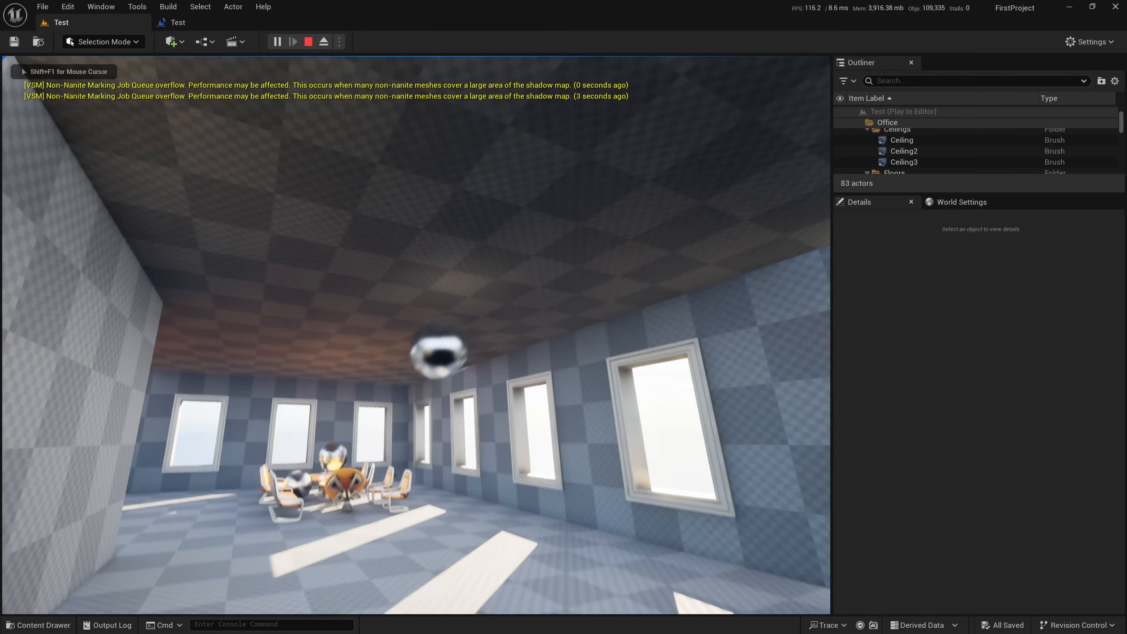
left_click(416, 335)
Fly through the office while launching more cannonballs, and examine how the tables and chairs are displaced
key("w")
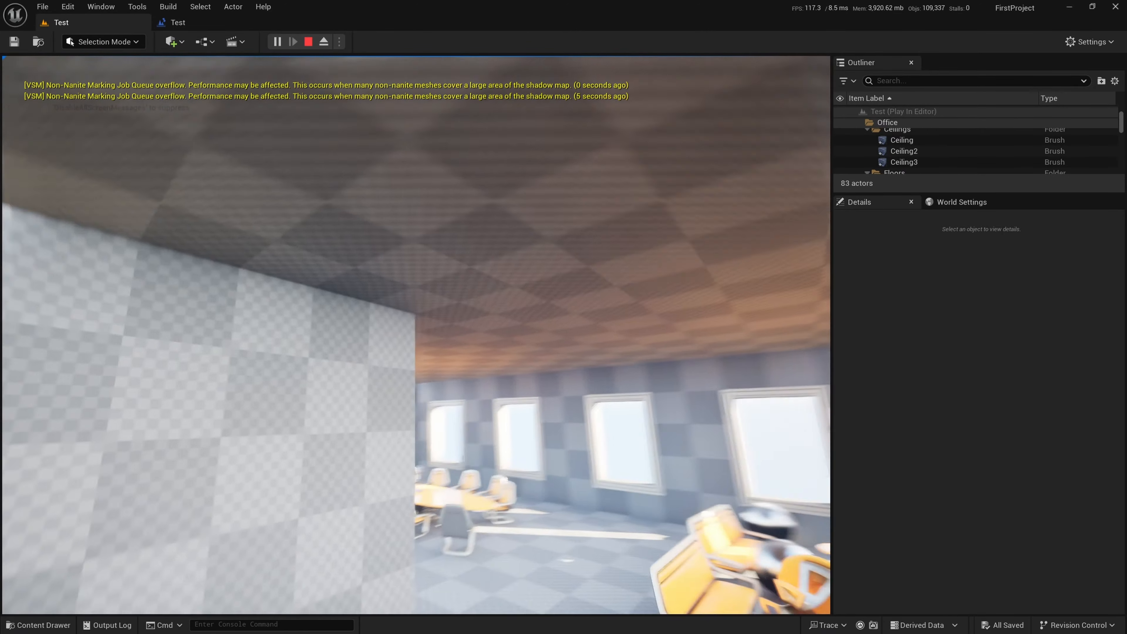
key("s")
key("w")
key("w")
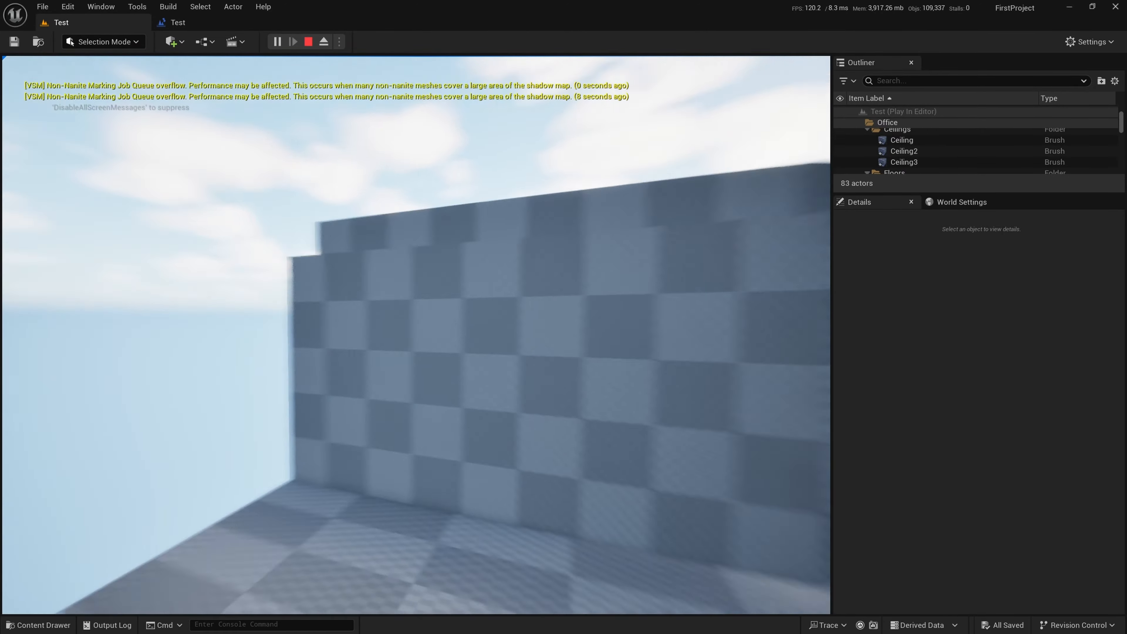
key("w")
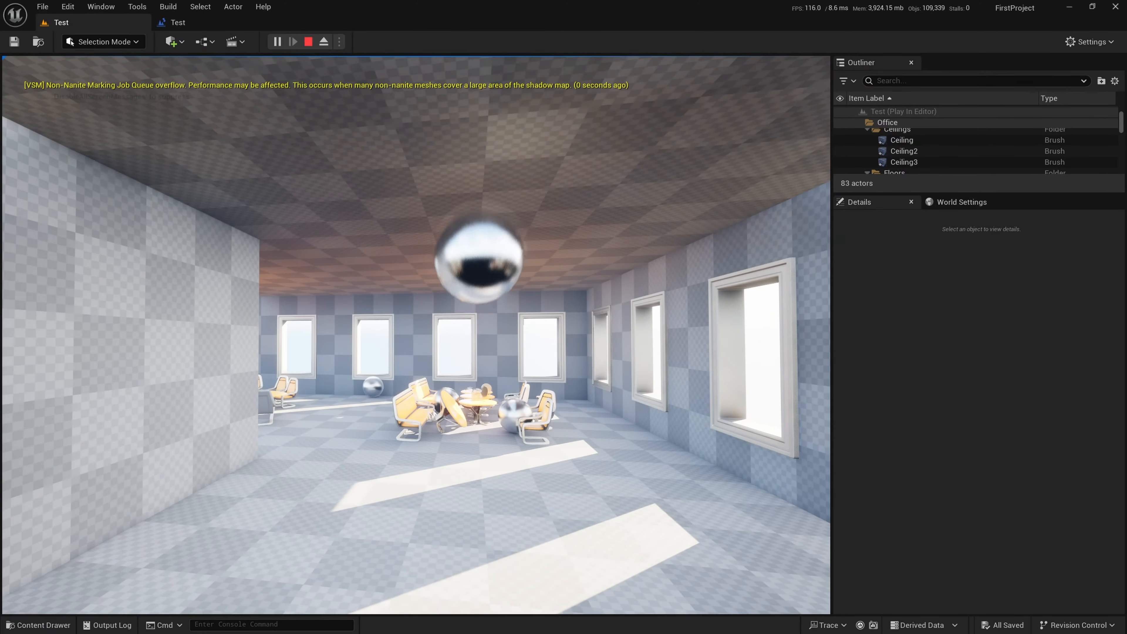
key("a")
key("s")
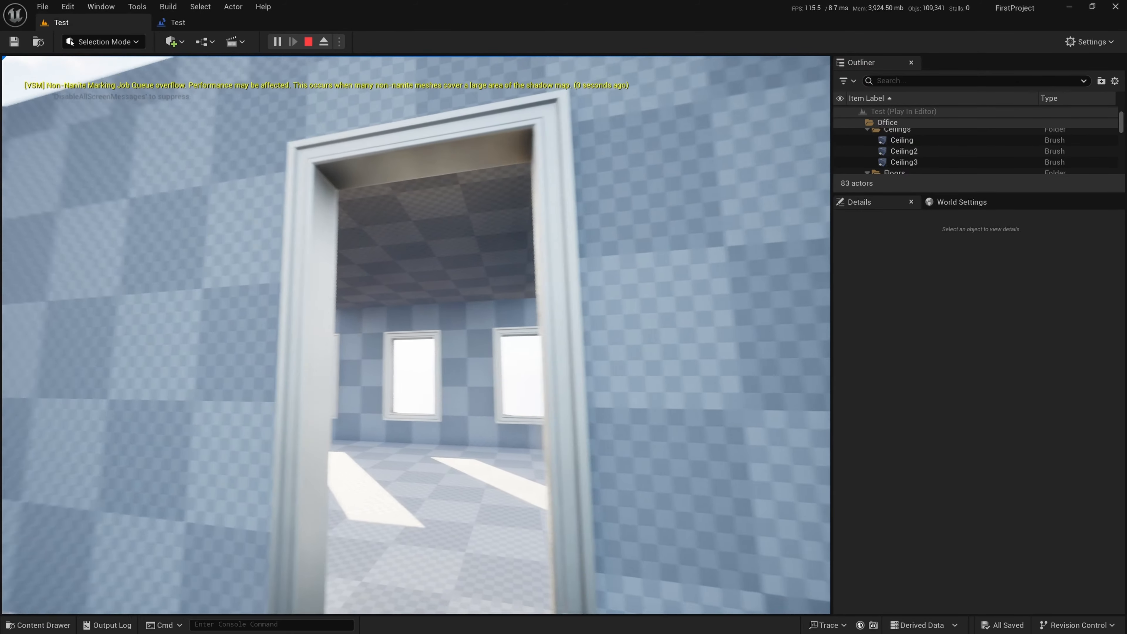
key("w")
key("s")
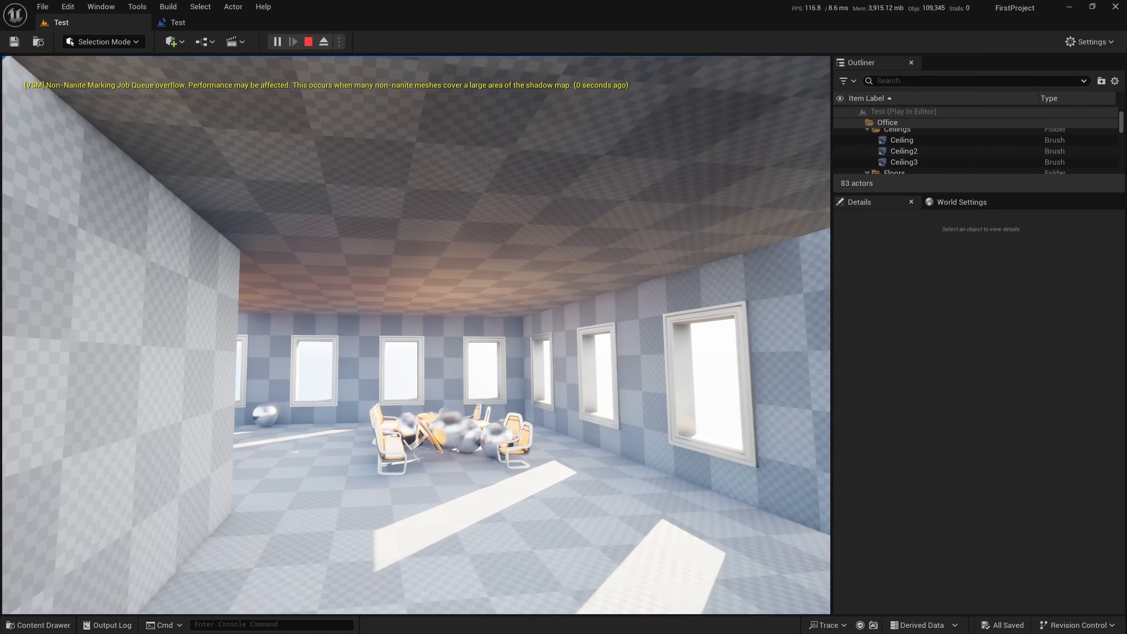
key("w")
key("s")
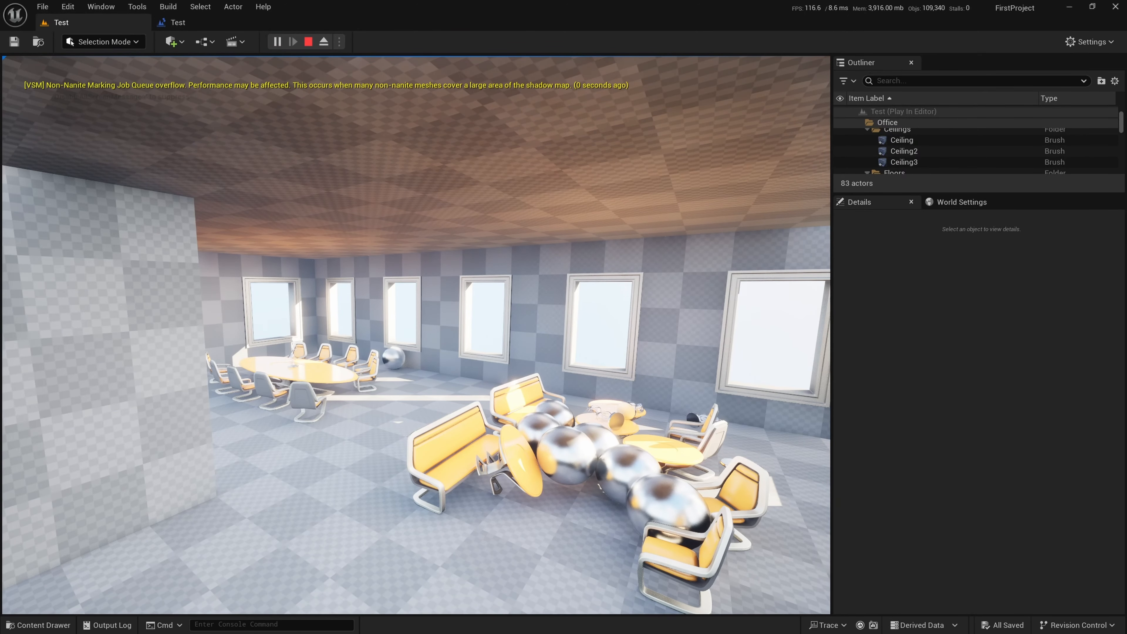
key("a")
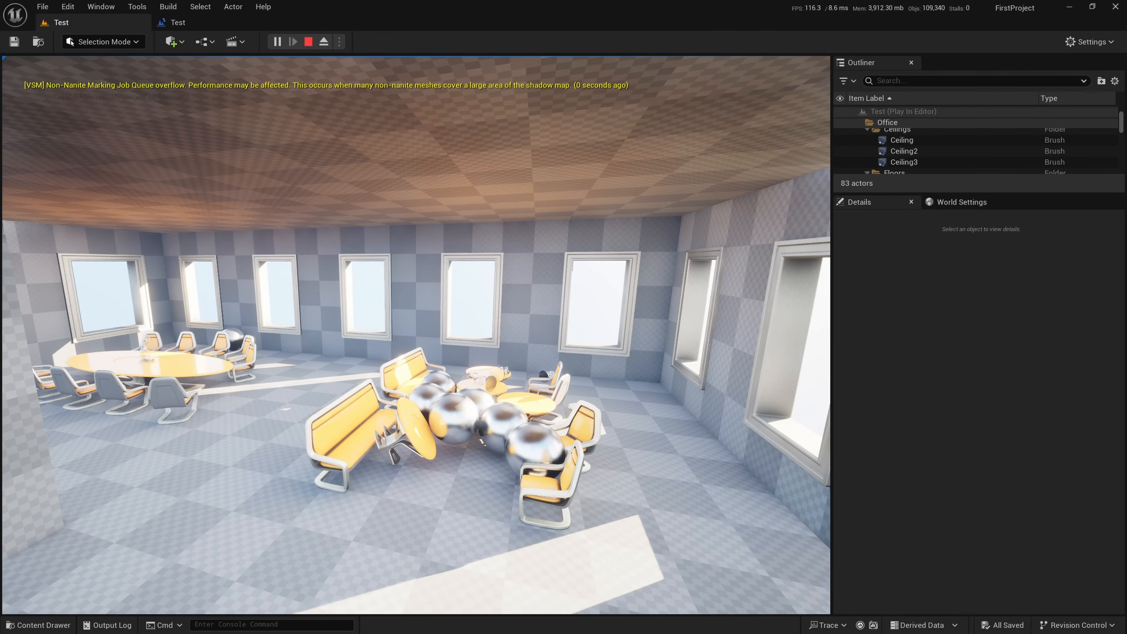
Eject from the player controller during play, select the DefaultPawn sphere, and enlarge the Outliner to show more actors
key("F8")
key("s")
right_click_drag(496, 273, 281, 261)
key("d")
key("s")
left_click(437, 375)
key("w")
key("a")
right_click_drag(437, 375, 534, 364)
scroll(916, 157, "down", 2)
scroll(915, 157, "up", 2)
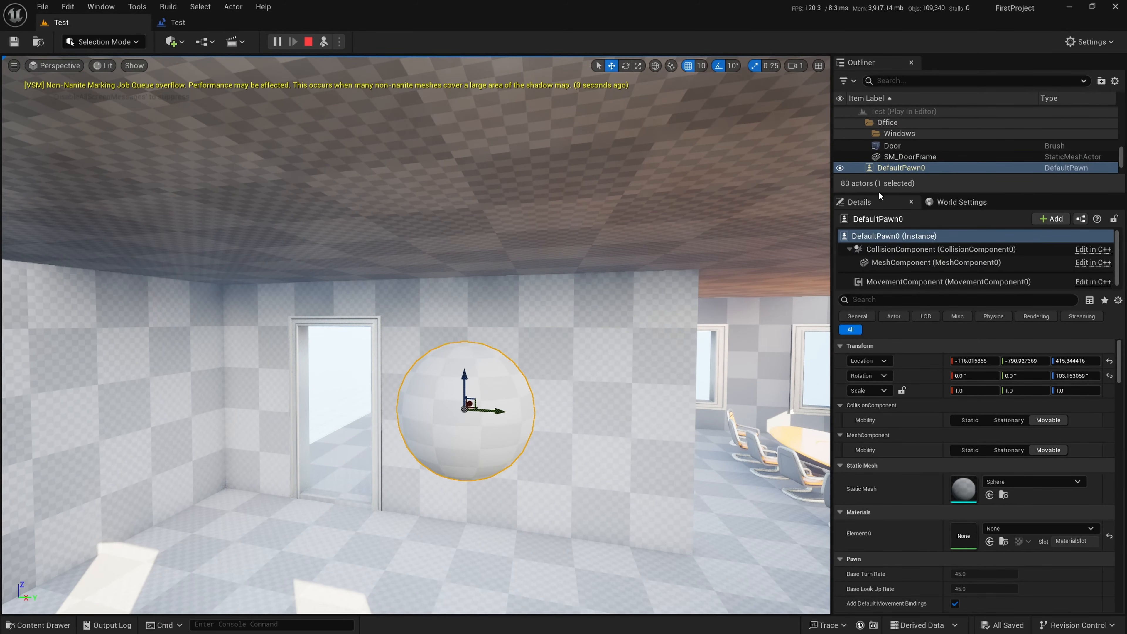
left_click_drag(880, 196, 883, 289)
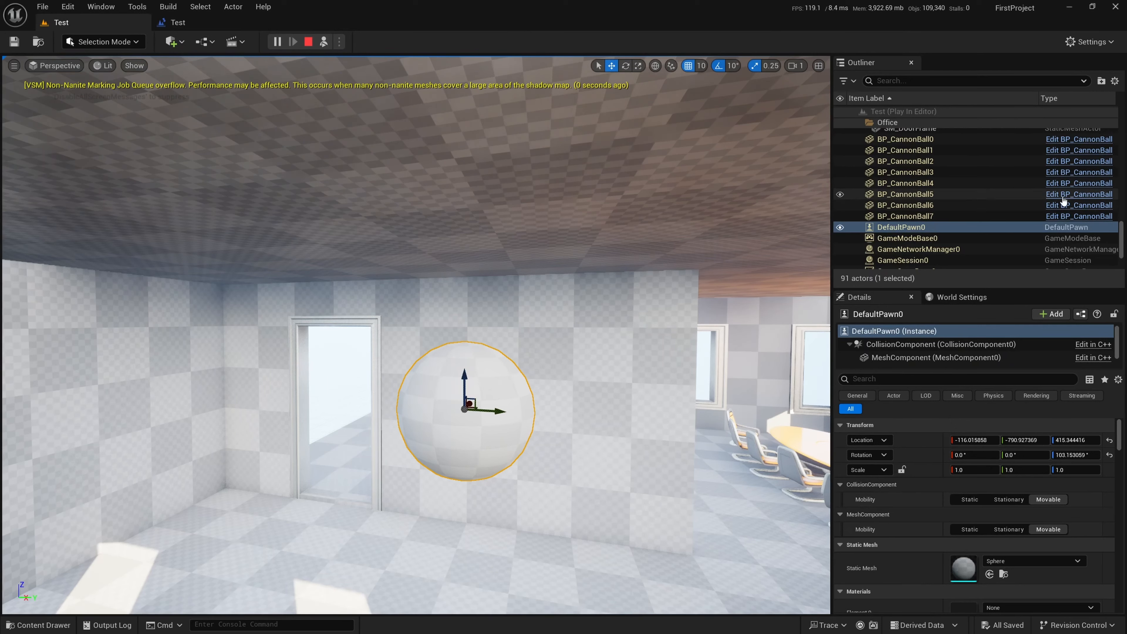
Possess the player again and fly the pawn towards the cannonballs and displaced furniture
left_click(324, 43)
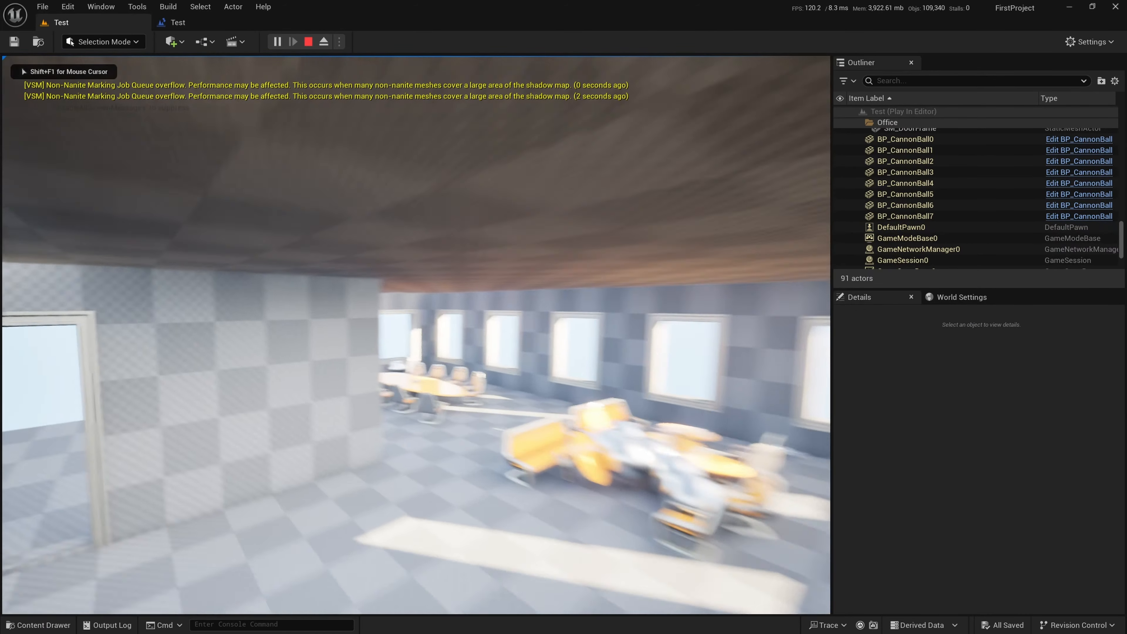
key("w")
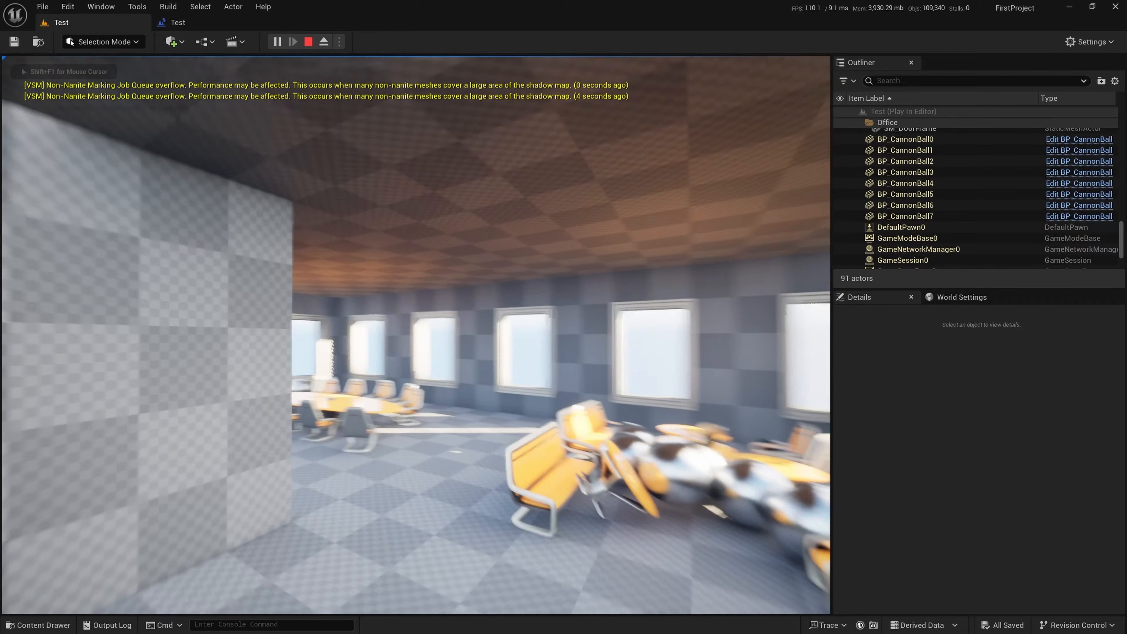
key("s")
key("w")
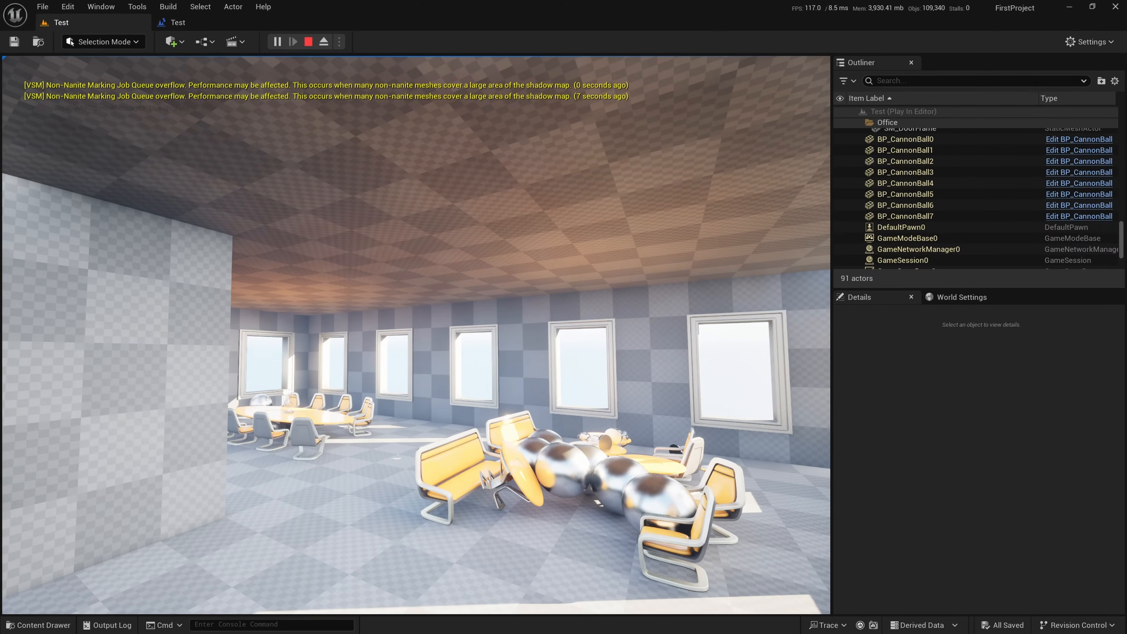
Eject again, select the pawn at its new position, and stop the play session
key("F8")
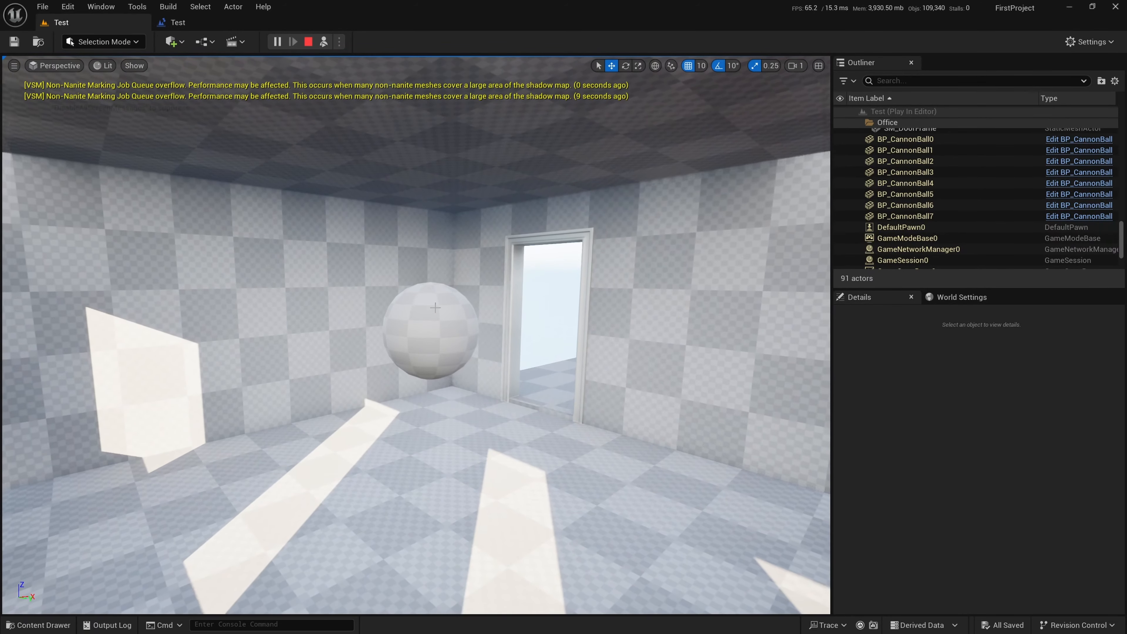
right_click_drag(528, 343, 660, 302)
key("a")
key("w")
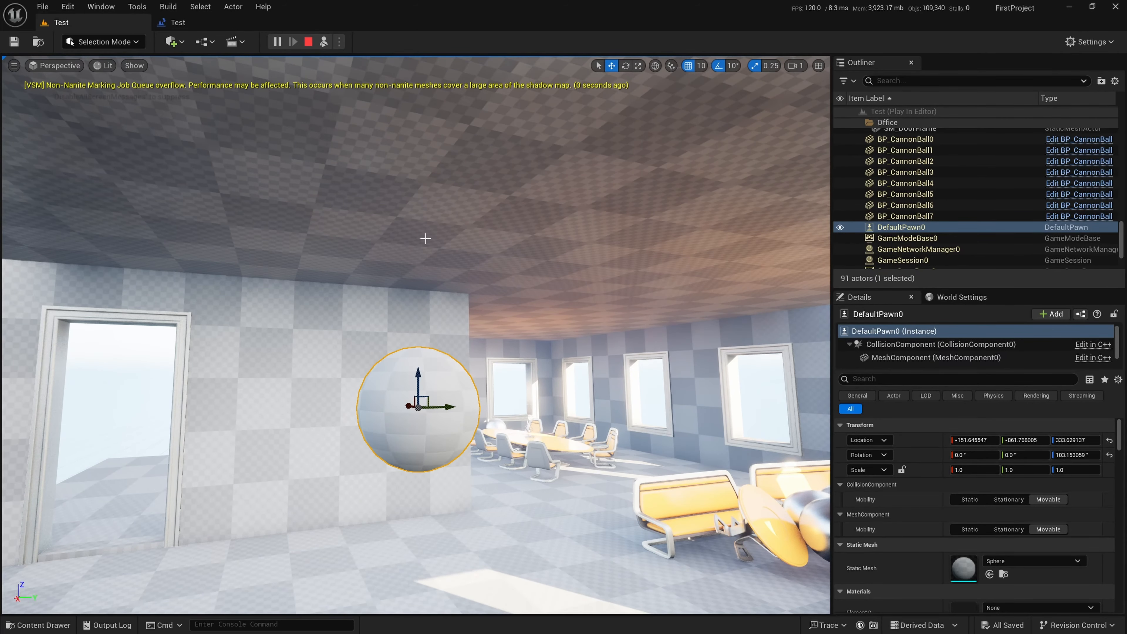
key("Escape")
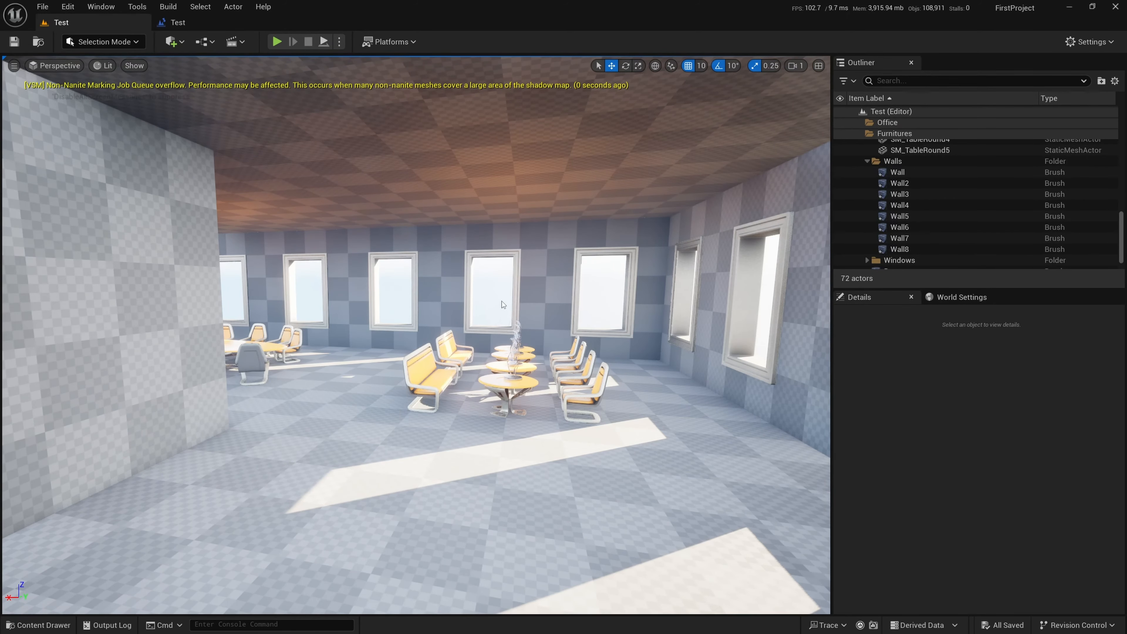
right_click_drag(502, 301, 480, 323)
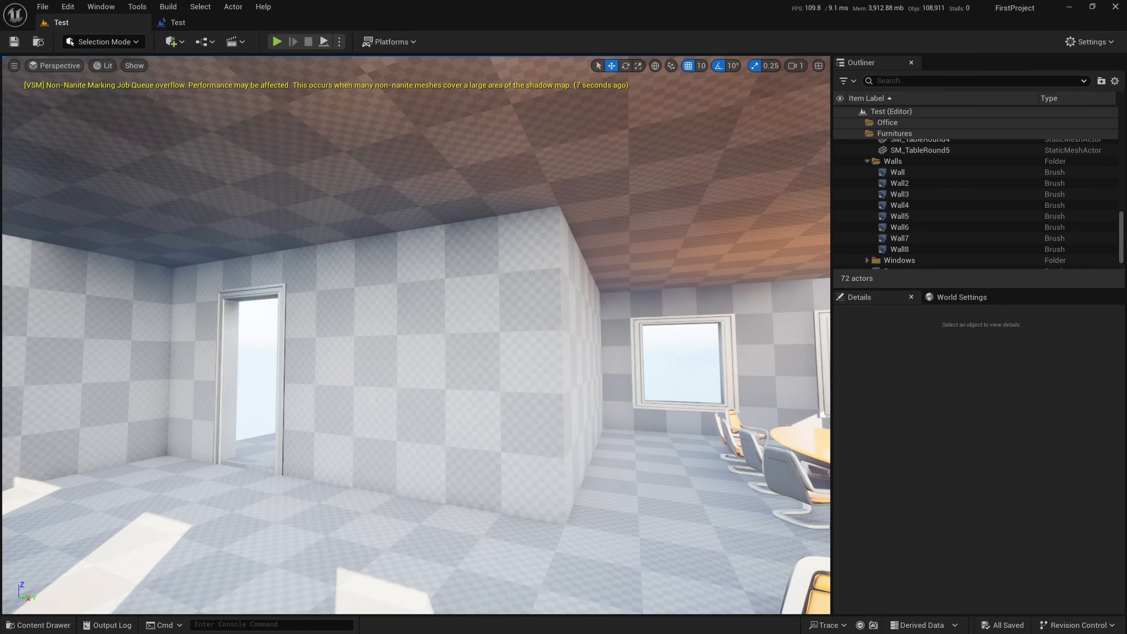
Review the Event BeginPlay, Get Mass and Space Bar nodes in the Level Blueprint, and return to the level viewport
left_click(196, 21)
right_click_drag(236, 161, 316, 329)
right_click_drag(292, 178, 327, 276)
scroll(328, 199, "up", 1)
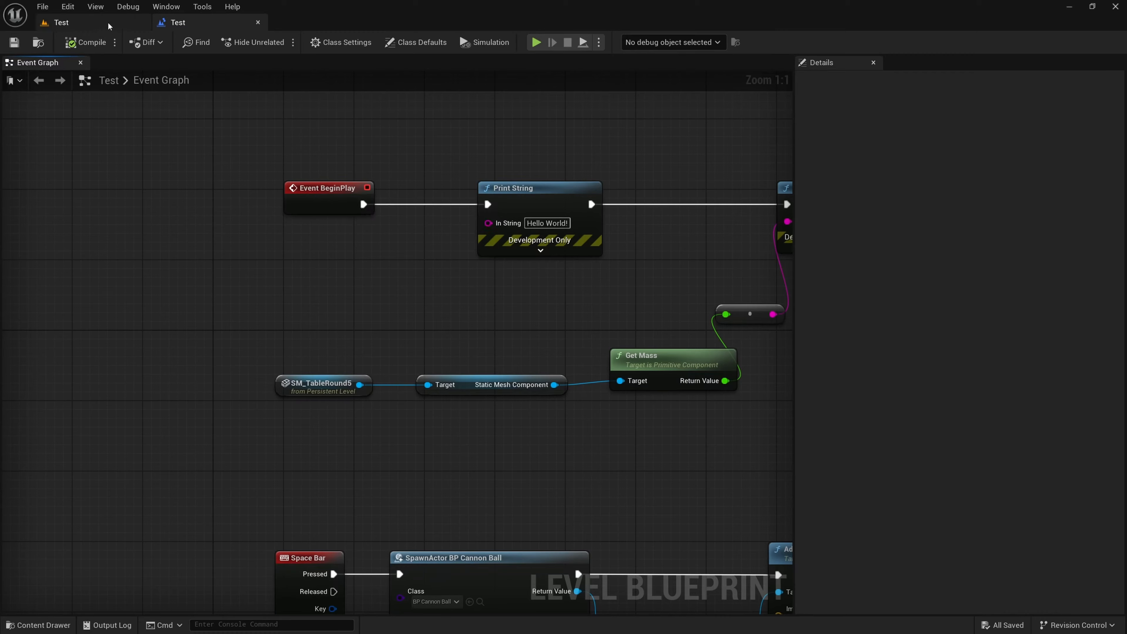
left_click(61, 22)
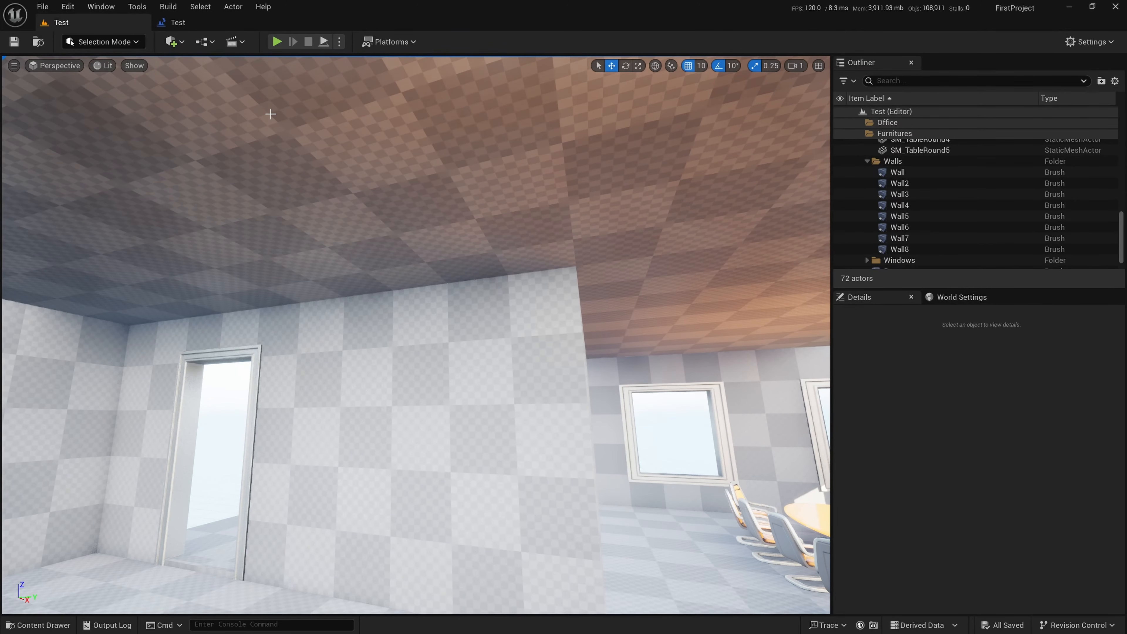
Play the level, eject from the player controller, back away from the pawn, and select the DefaultPawn sphere
left_click(276, 42)
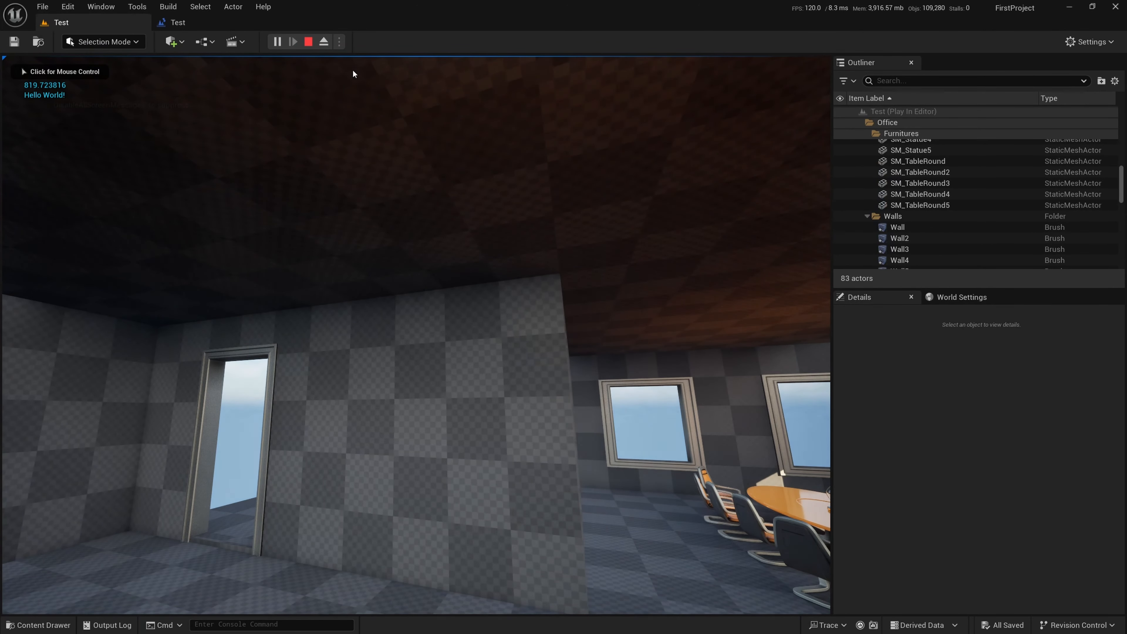
key("F8")
key("s")
right_click_drag(395, 333, 350, 333)
key("d")
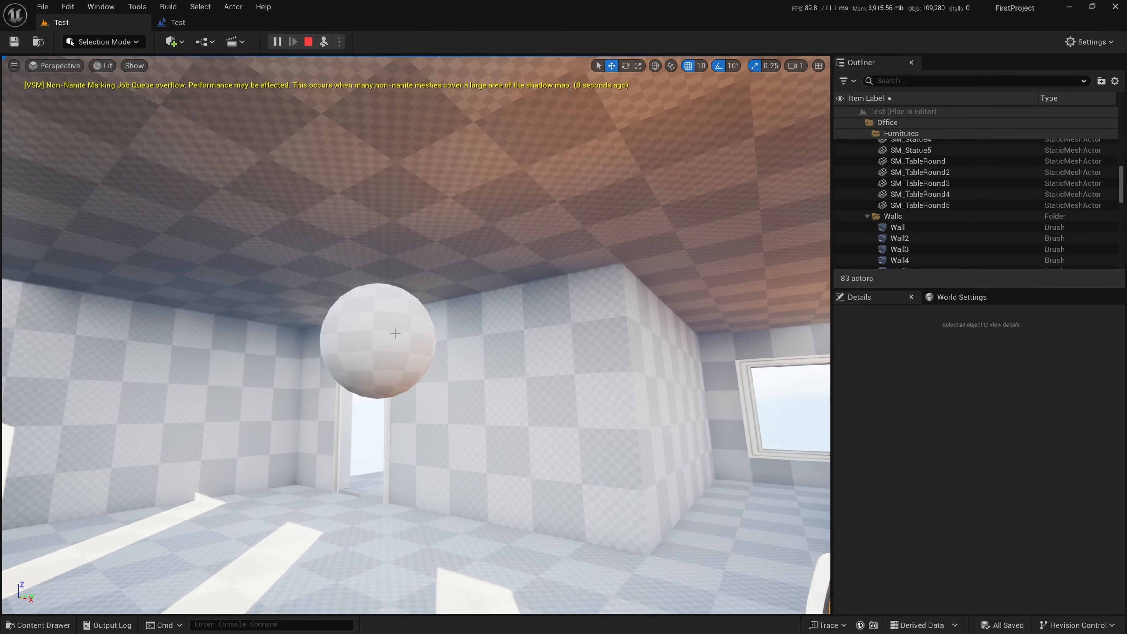
left_click(394, 333)
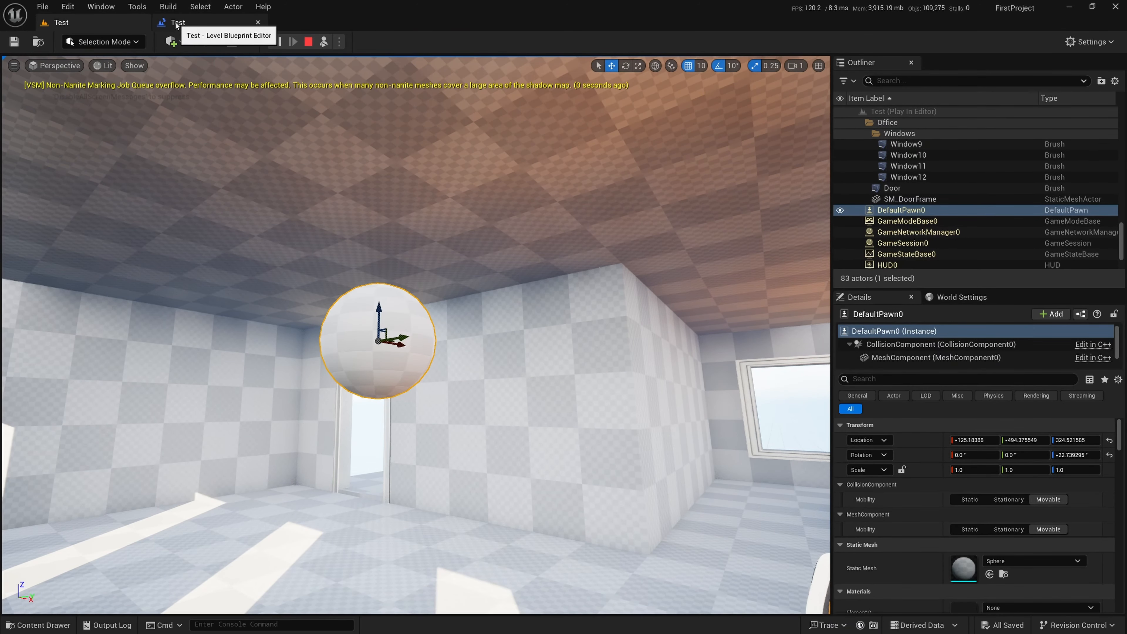
Open the Level Blueprint at the Space Bar and SpawnActor nodes and stop the play session
left_click(231, 41)
right_click_drag(393, 310, 474, 212)
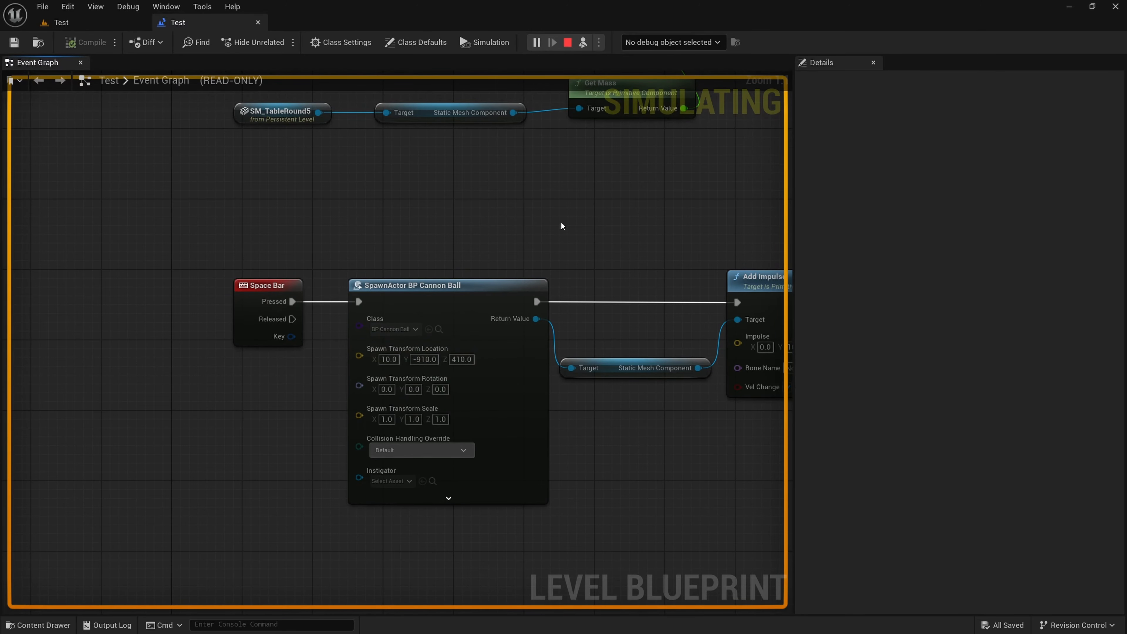
left_click(568, 42)
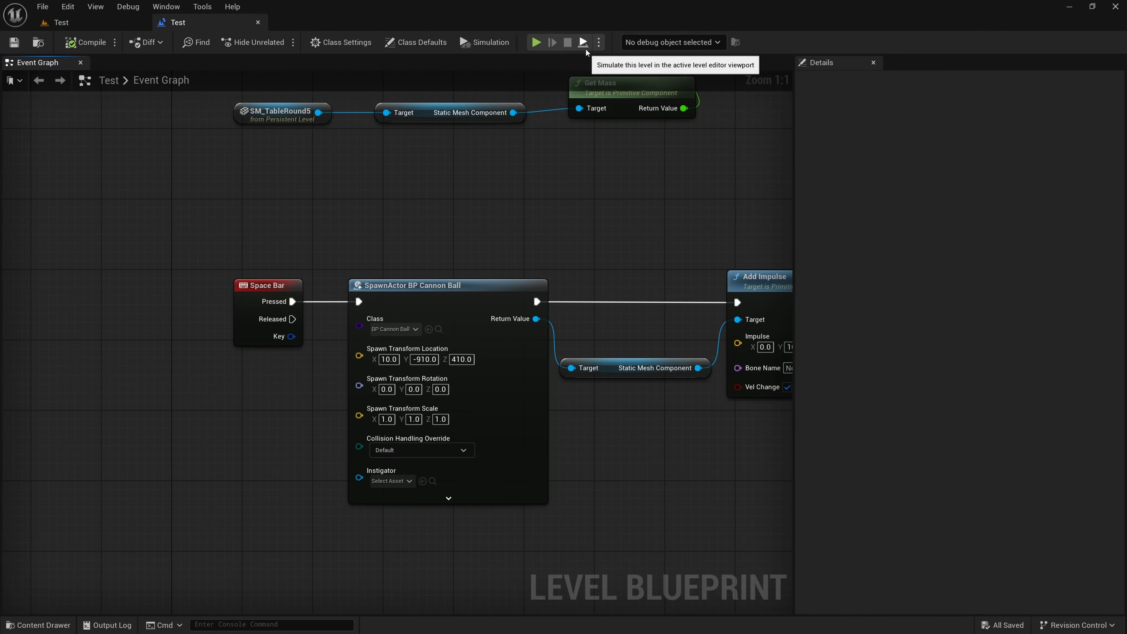
Search the blueprint actions for player and add a Get Player Pawn node below the Space Bar event
right_click_drag(397, 189, 492, 140)
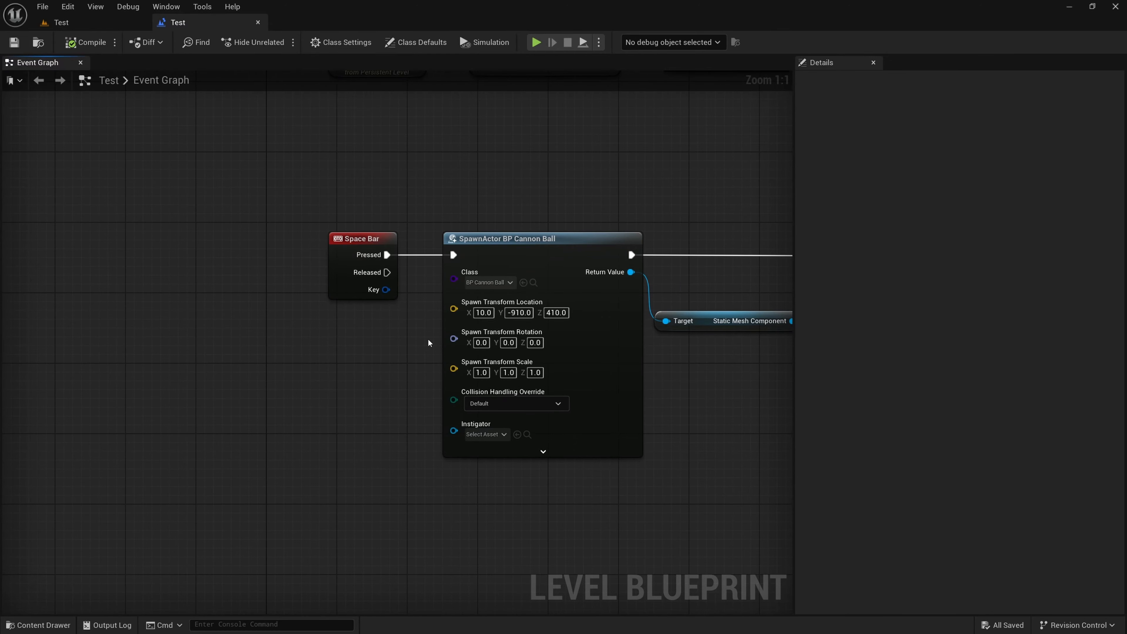
right_click_drag(322, 418, 420, 355)
right_click(332, 323)
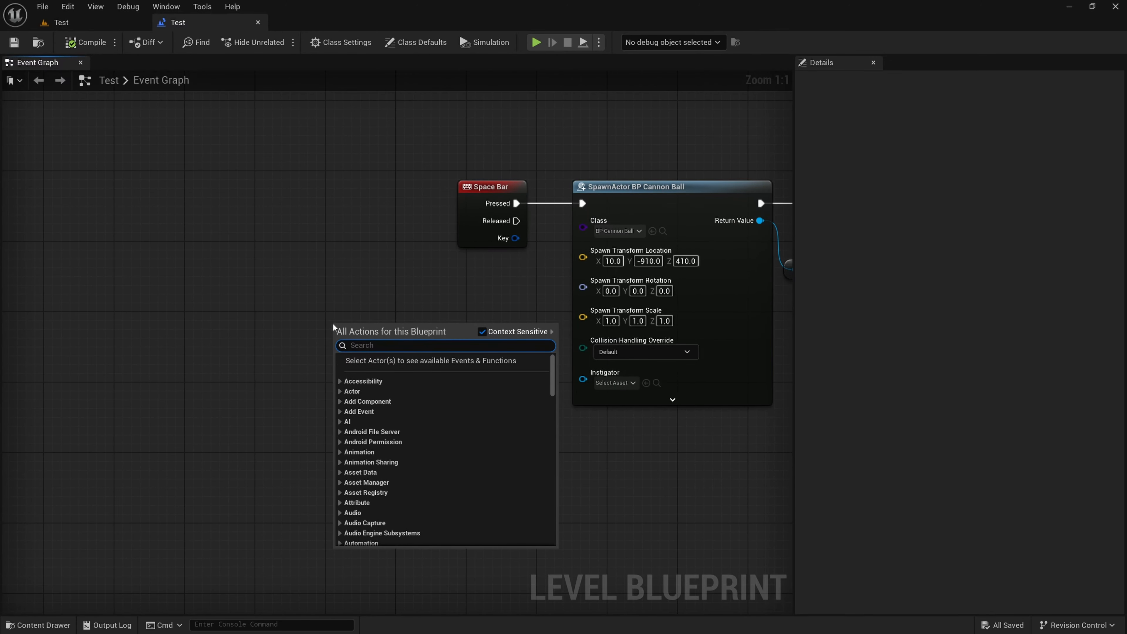
type("player actor")
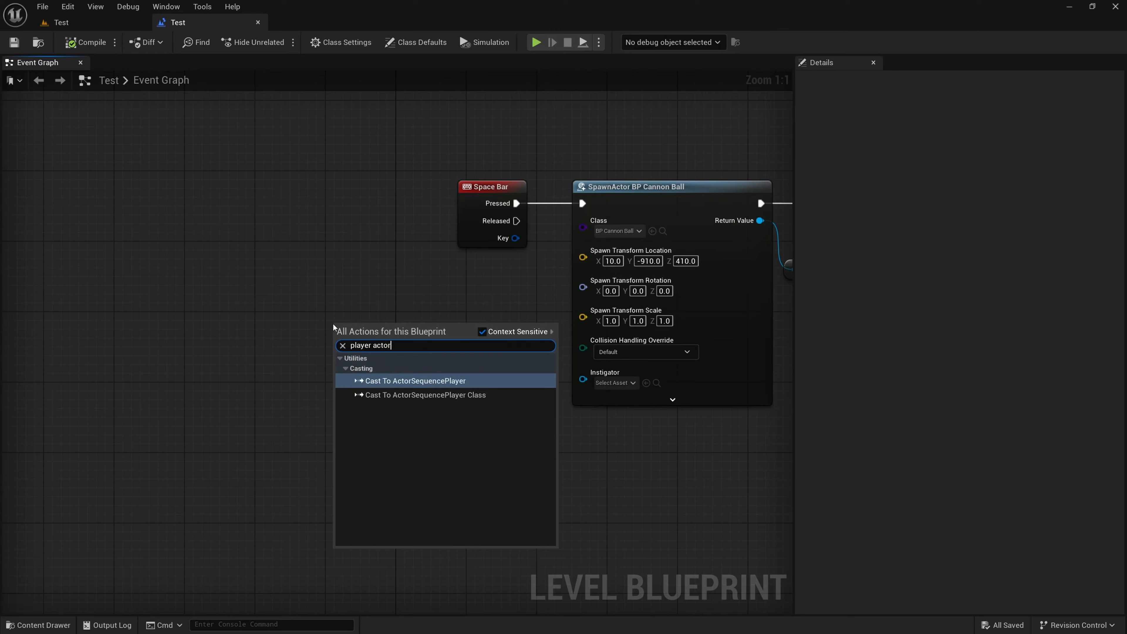
key("BackSpace")
key("BackSpace")
key("BackSpace")
key("BackSpace")
key("BackSpace")
key("BackSpace")
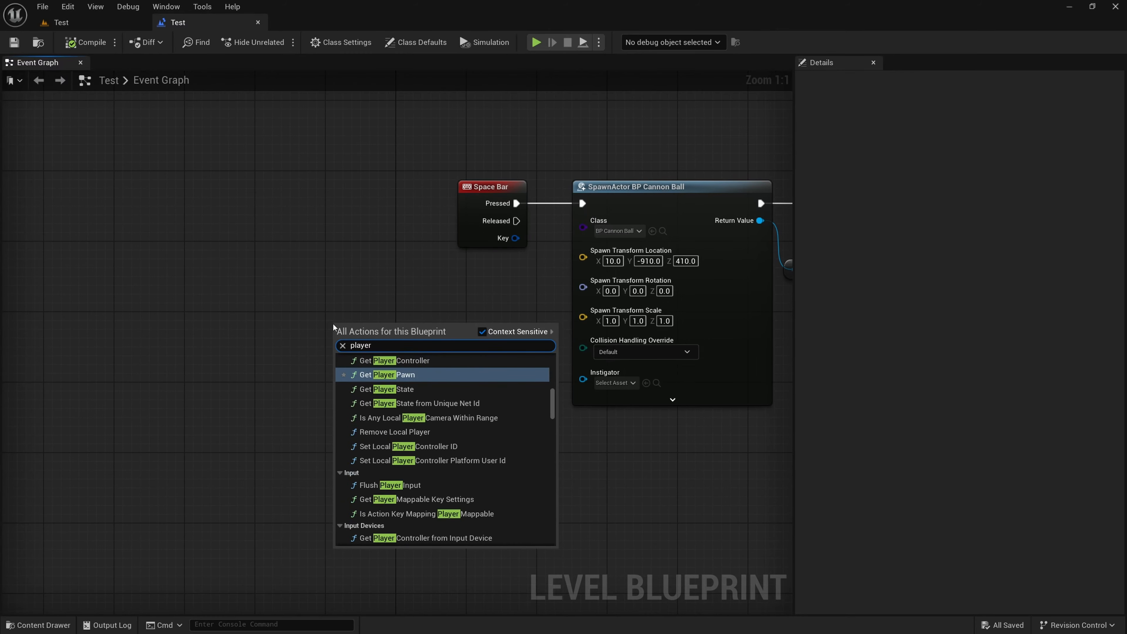
left_click(404, 377)
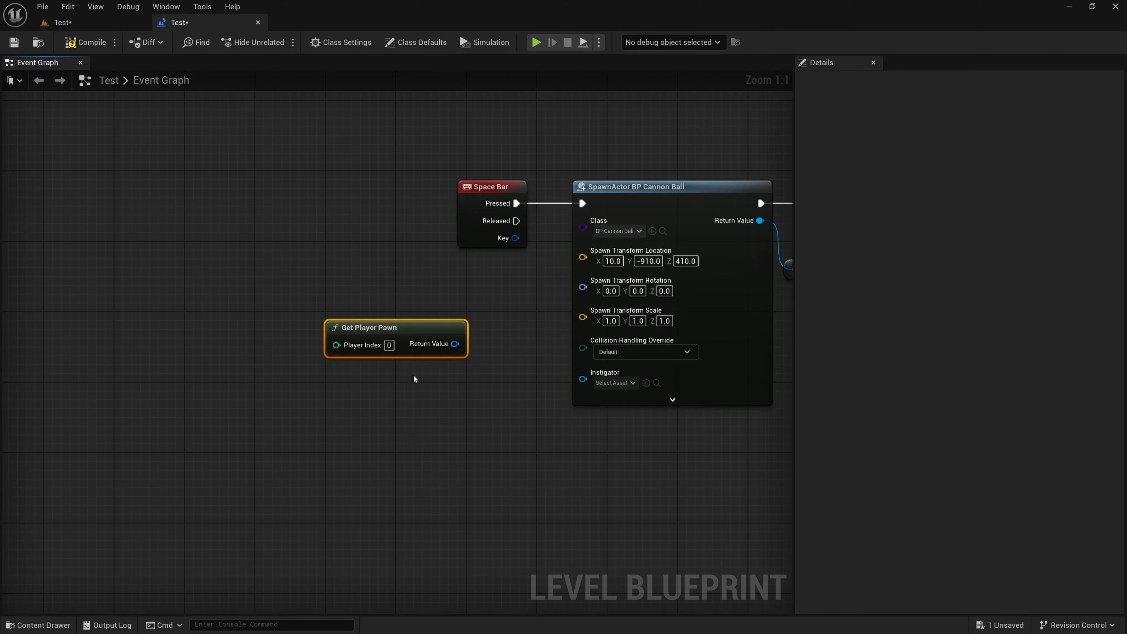
Review the spawn and Add Impulse chain, and move Get Player Pawn farther from the SpawnActor node to make room
left_click_drag(415, 330, 429, 339)
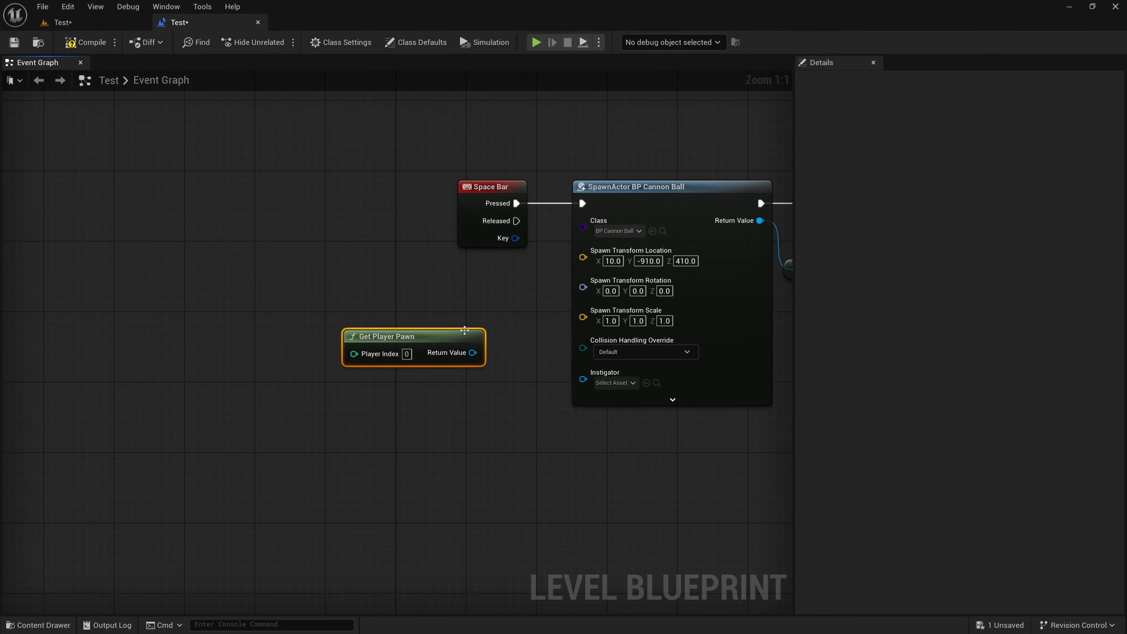
right_click_drag(465, 330, 428, 294)
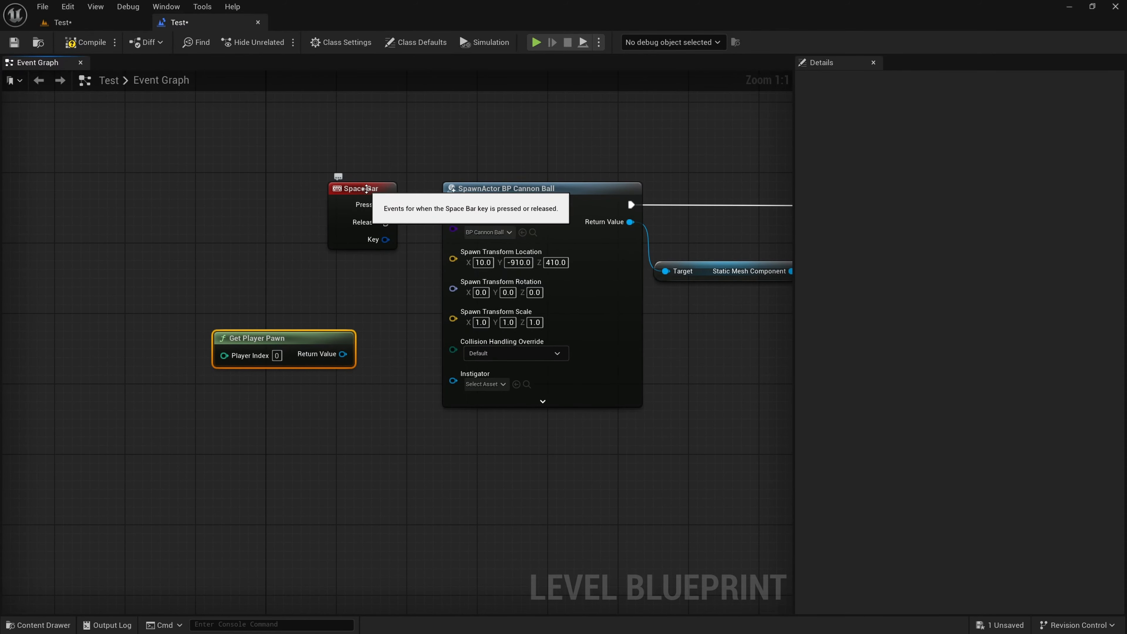
right_click_drag(640, 254, 412, 285)
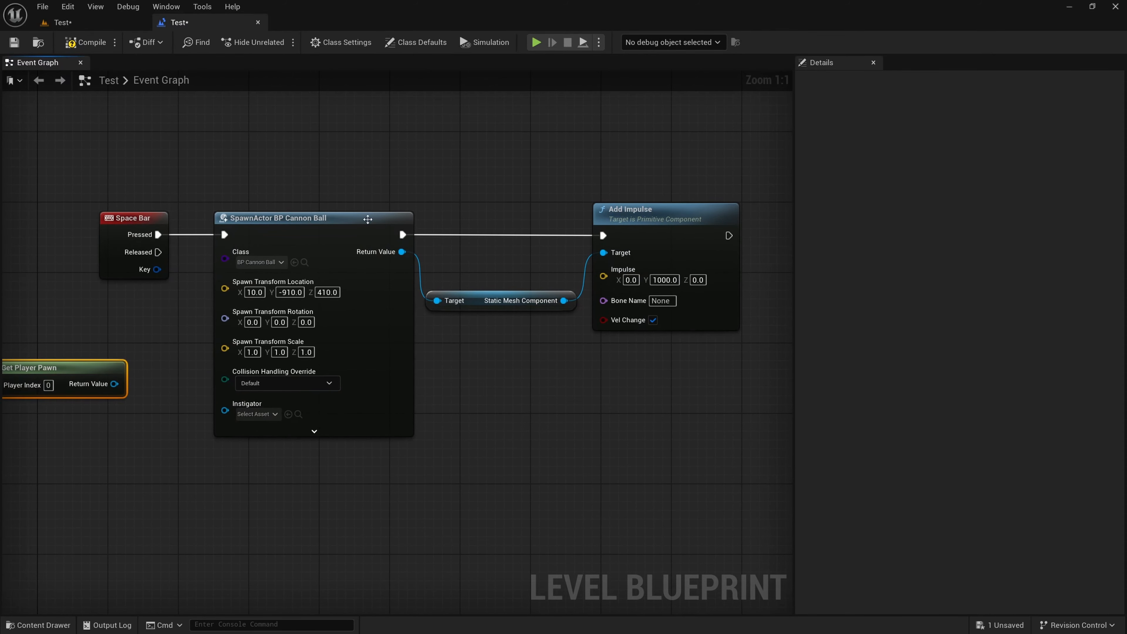
right_click_drag(58, 374, 419, 353)
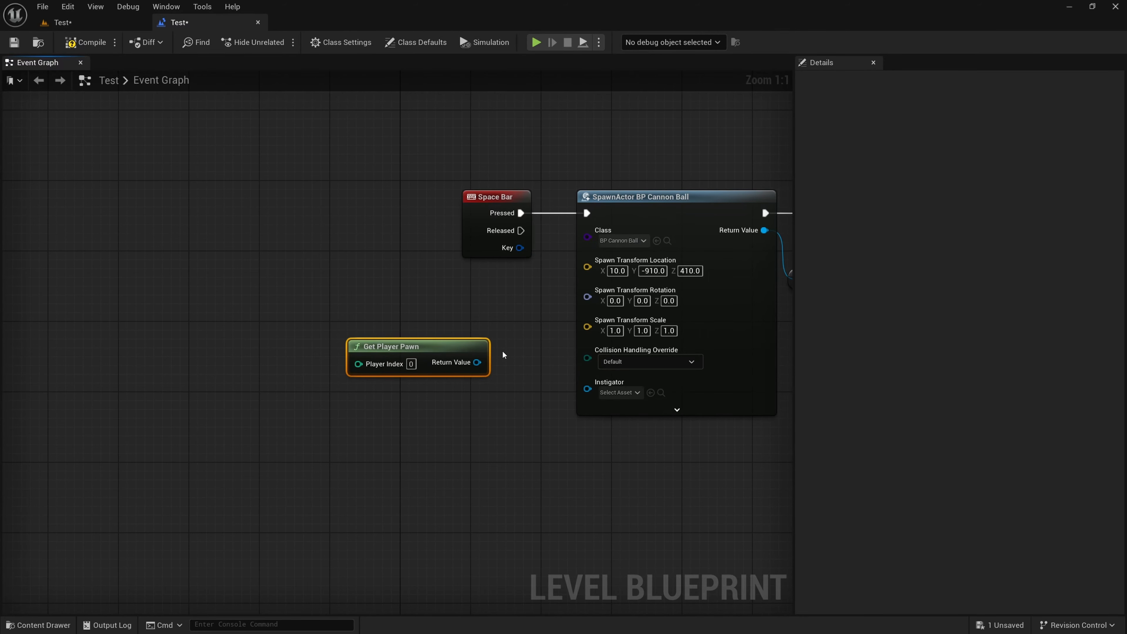
left_click_drag(464, 347, 402, 337)
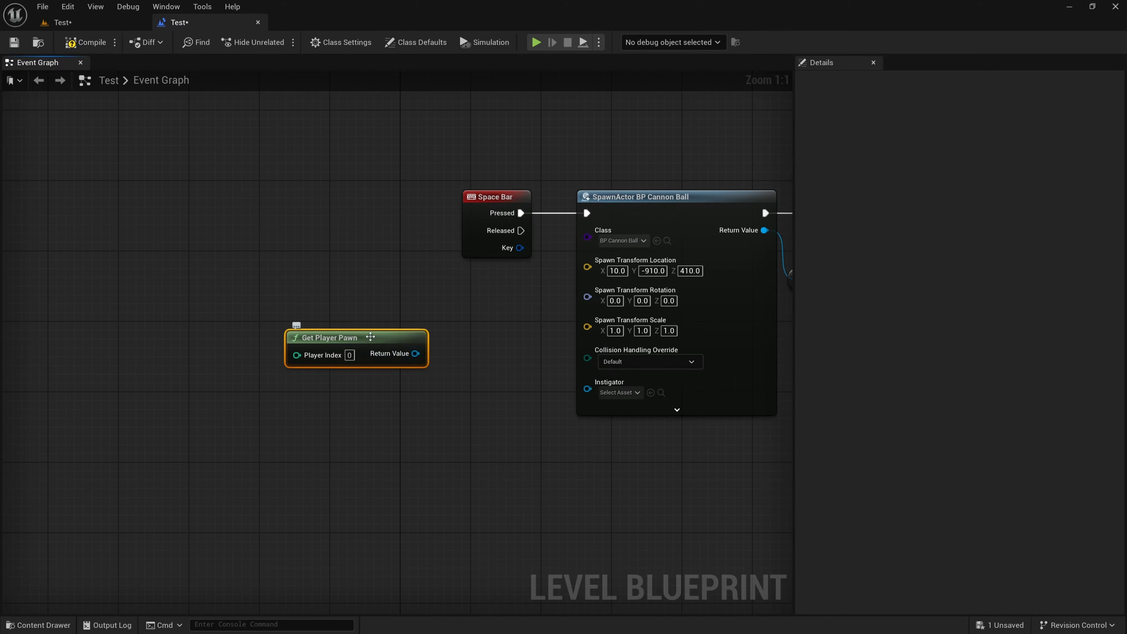
Add a Get Actor Location node fed by the Return Value of Get Player Pawn
left_click_drag(370, 337, 421, 324)
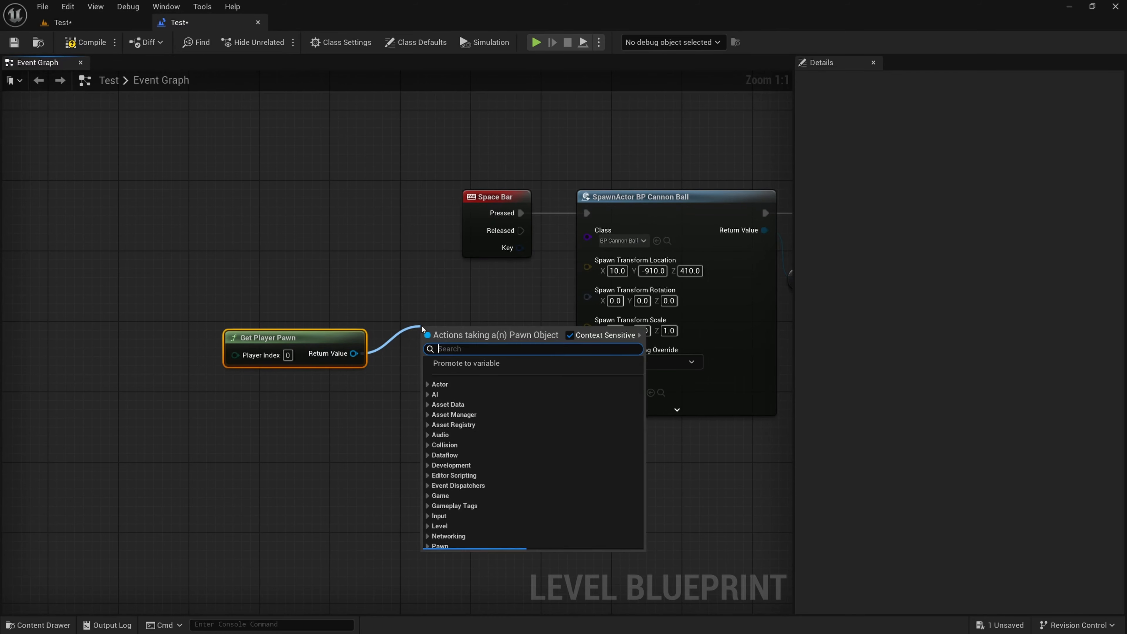
type("actor loc")
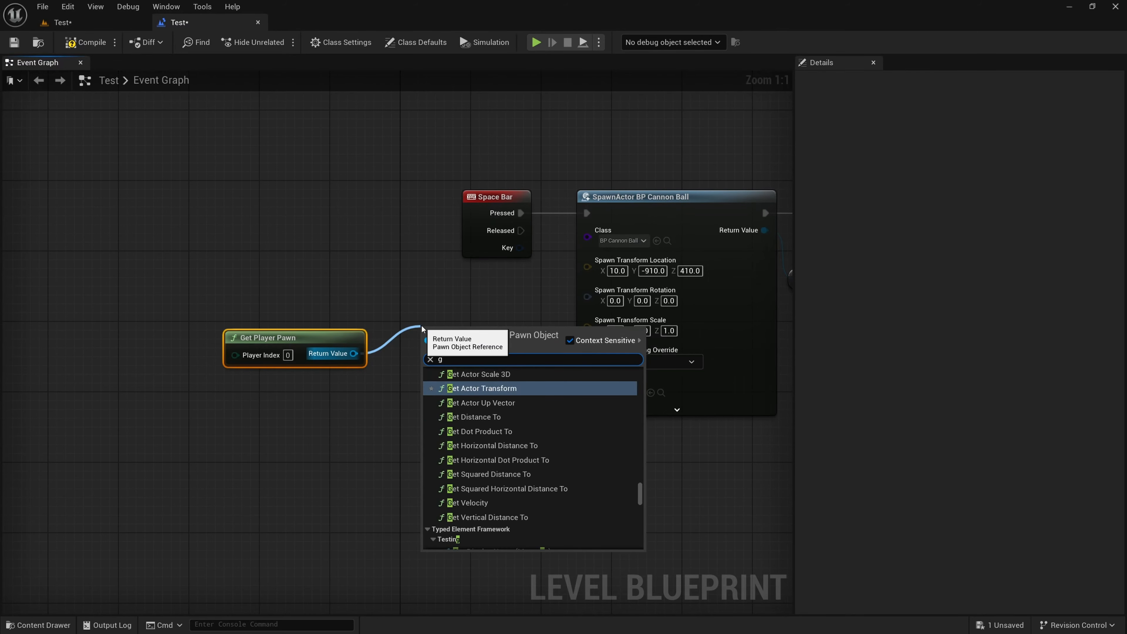
type("ation")
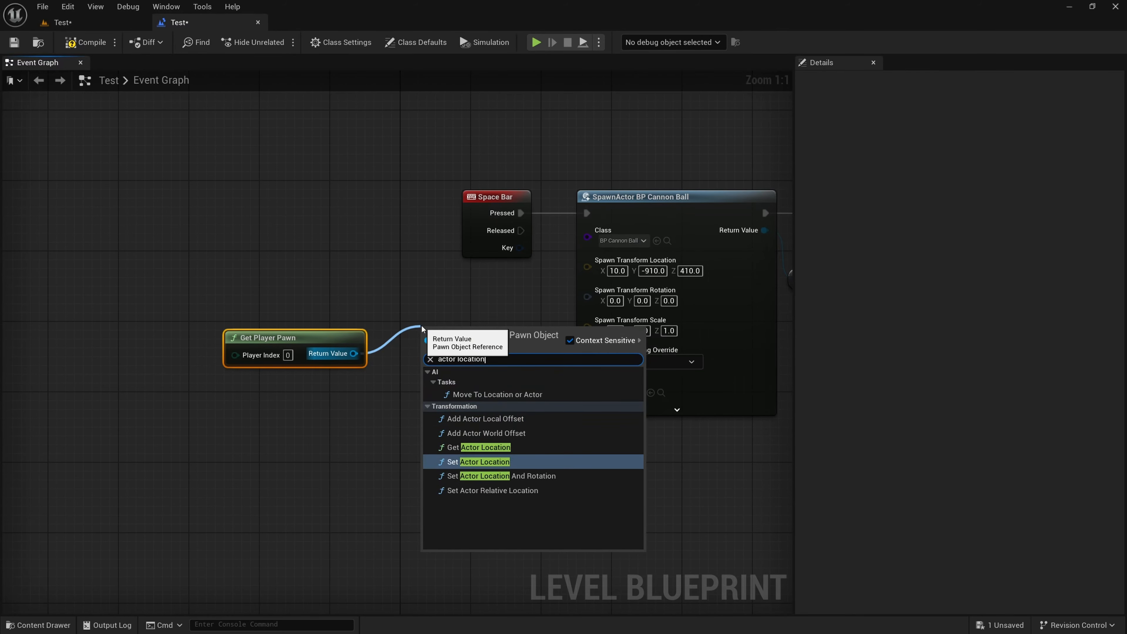
left_click(492, 449)
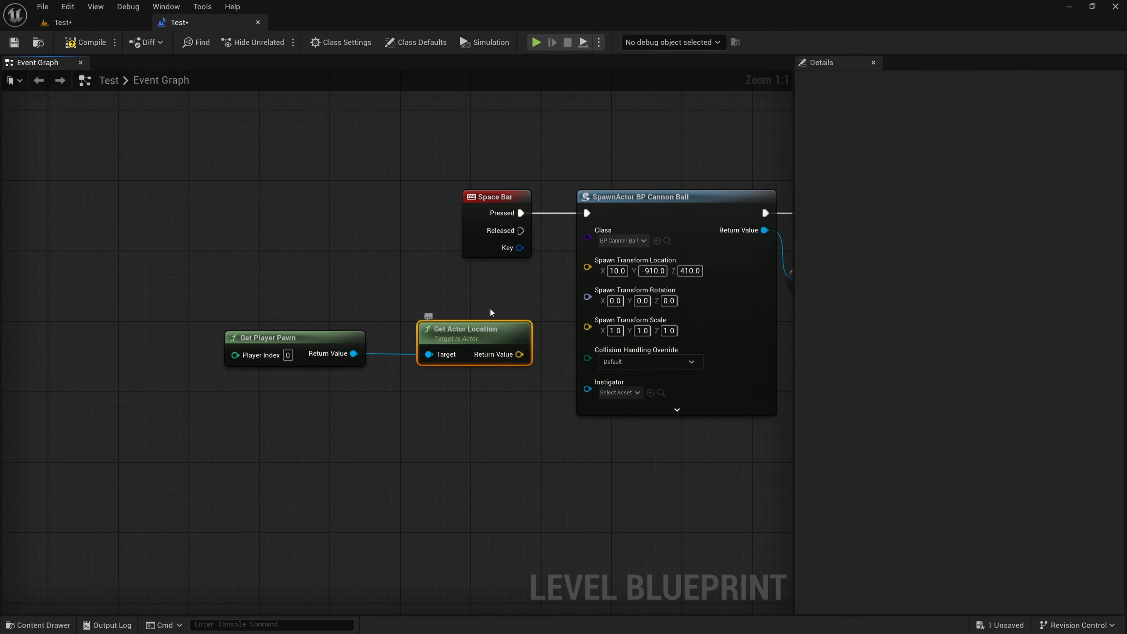
Connect Get Actor Location's Return Value to the SpawnActor's Spawn Transform Location, and compile and save the Level Blueprint
right_click_drag(489, 308, 414, 322)
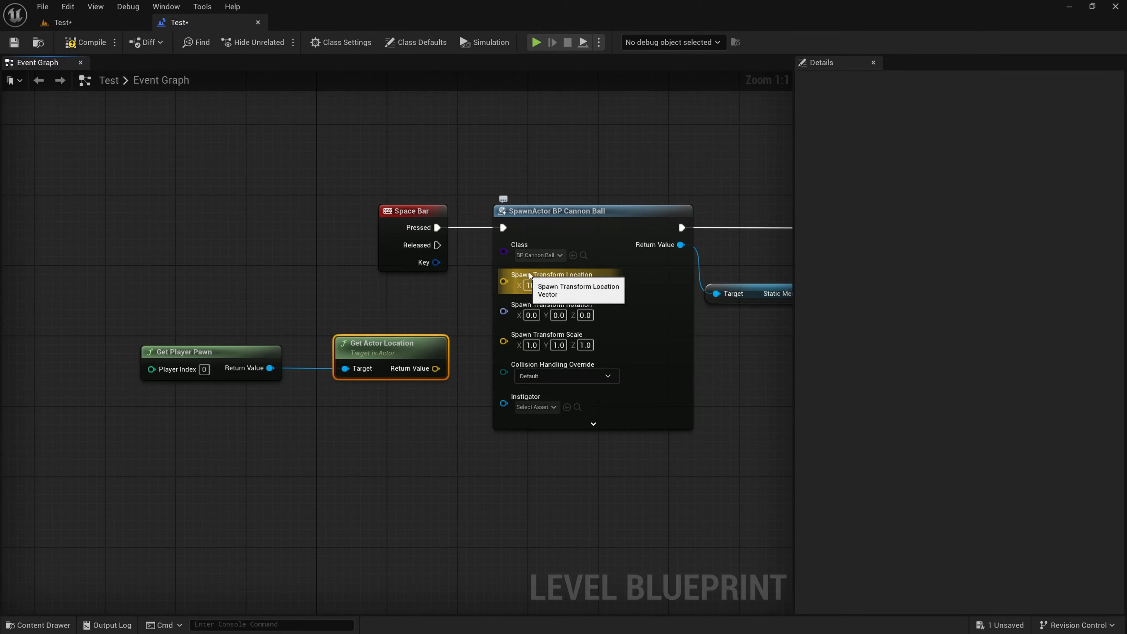
left_click_drag(436, 368, 506, 278)
left_click(610, 476)
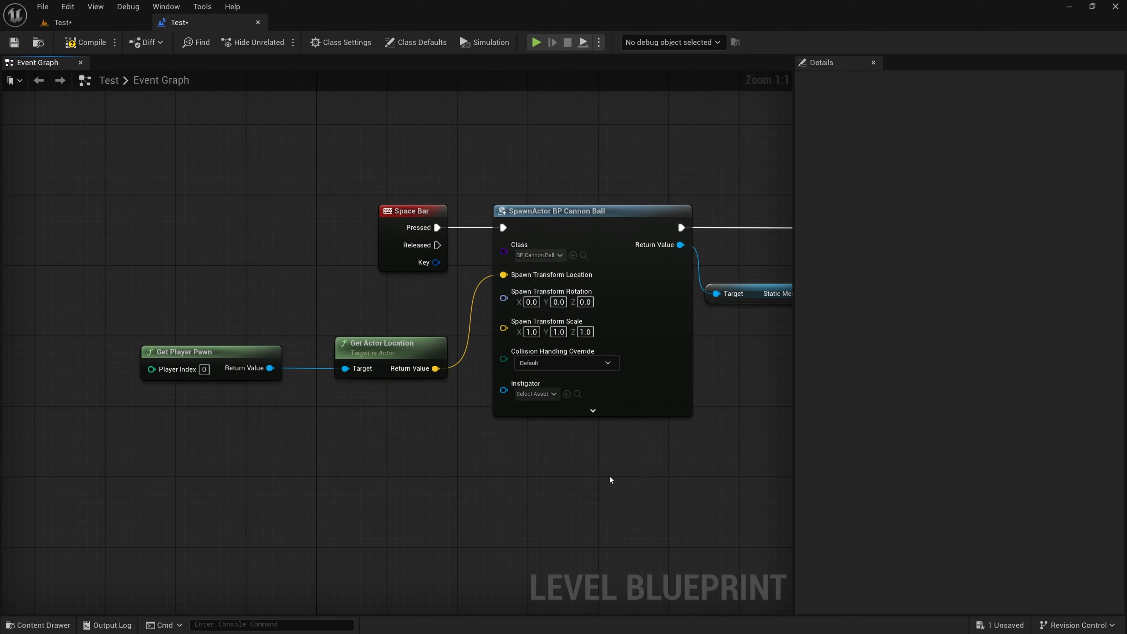
left_click(84, 43)
left_click(14, 43)
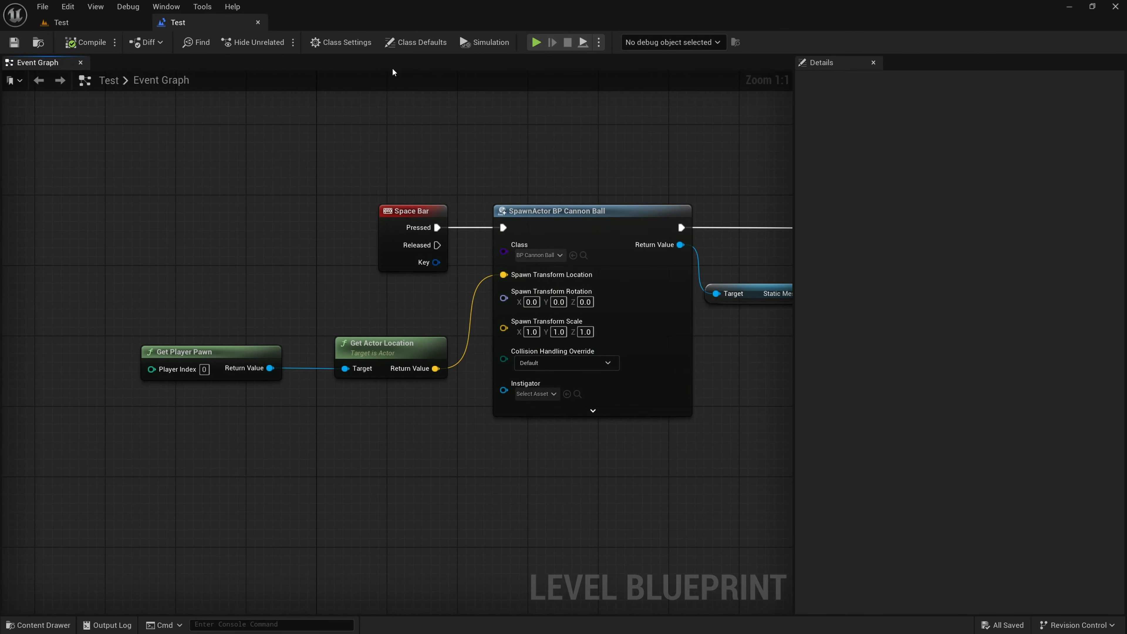
Try a play run, return to the level viewport, and turn the camera towards the furniture and window wall
left_click(535, 42)
left_click(841, 166)
left_click(61, 23)
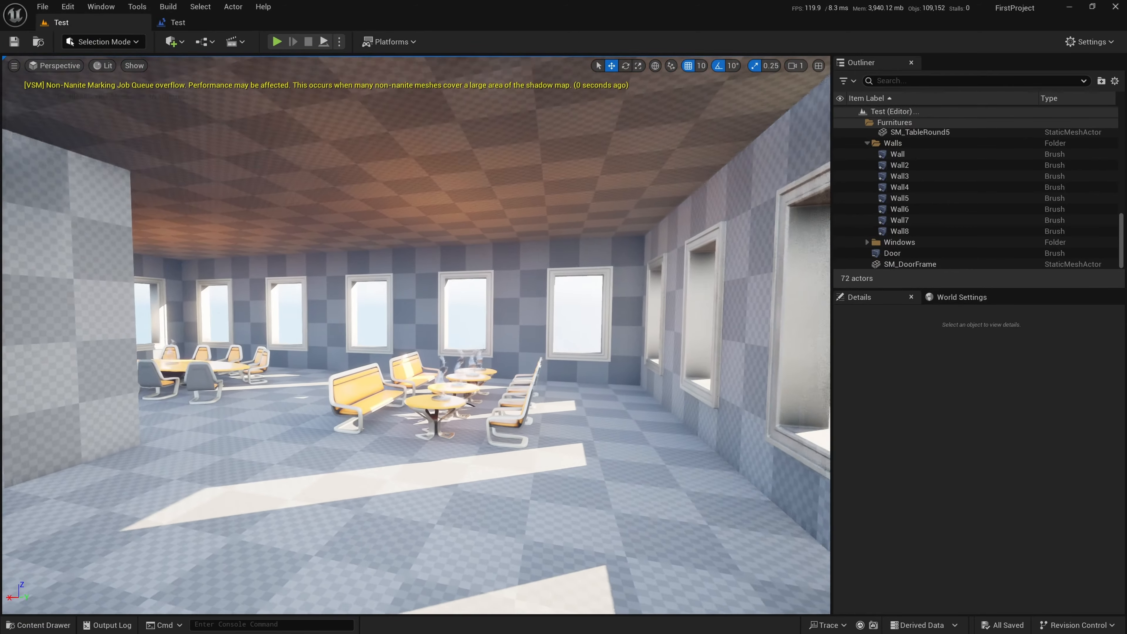
right_click_drag(416, 310, 497, 311)
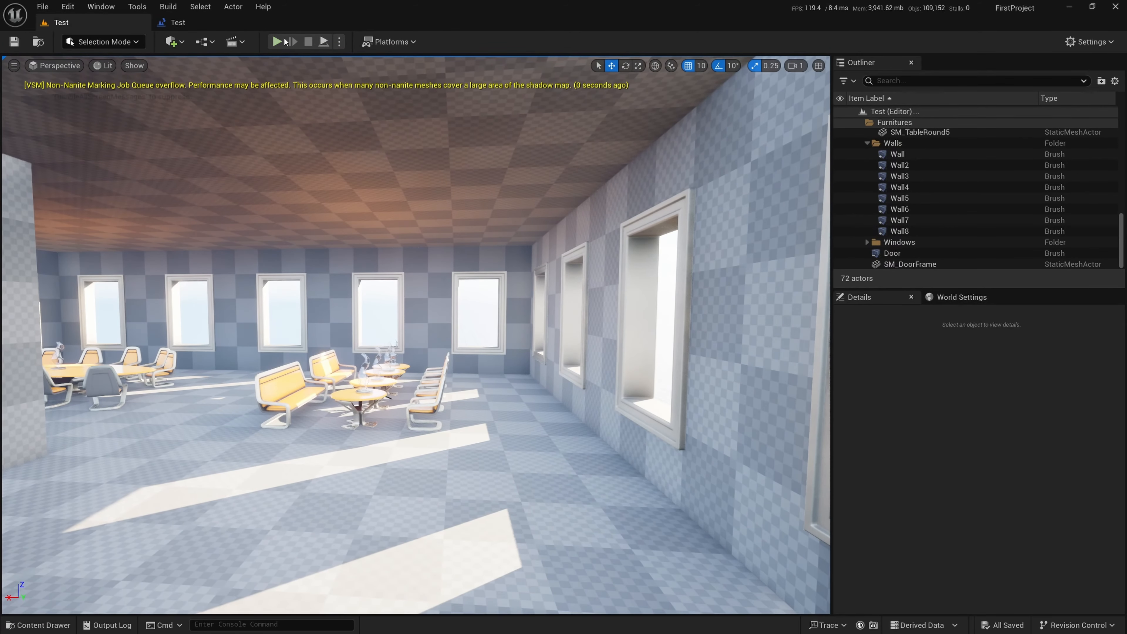
Play the level and launch cannonballs from the pawn's position while flying it around the office furniture
left_click(276, 42)
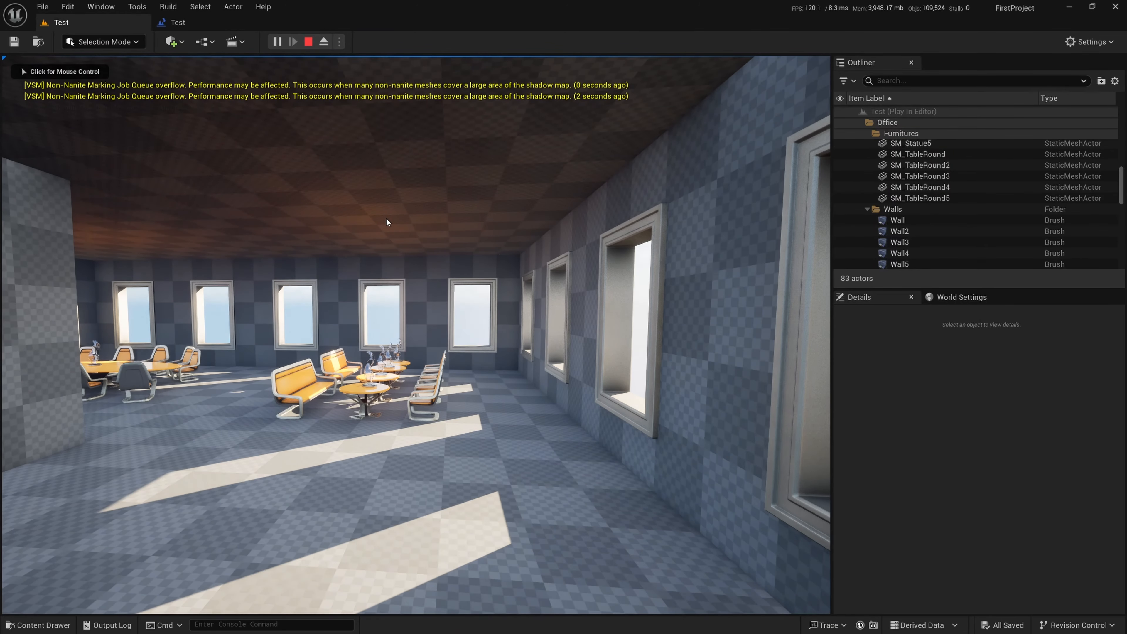
left_click(390, 221)
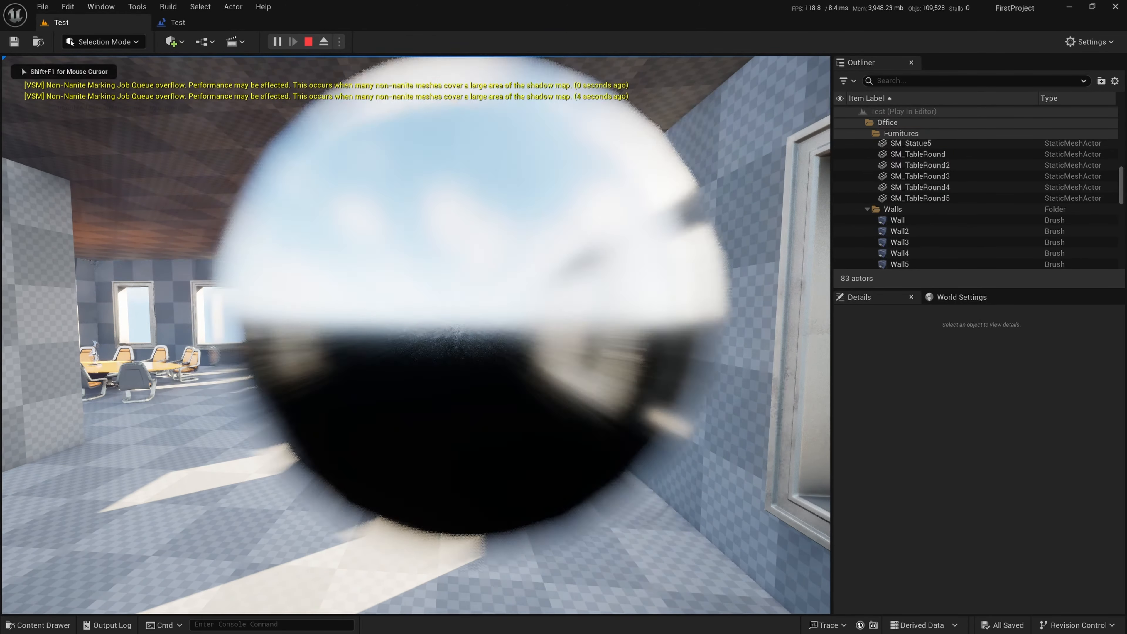
left_click(390, 221)
left_click(390, 221)
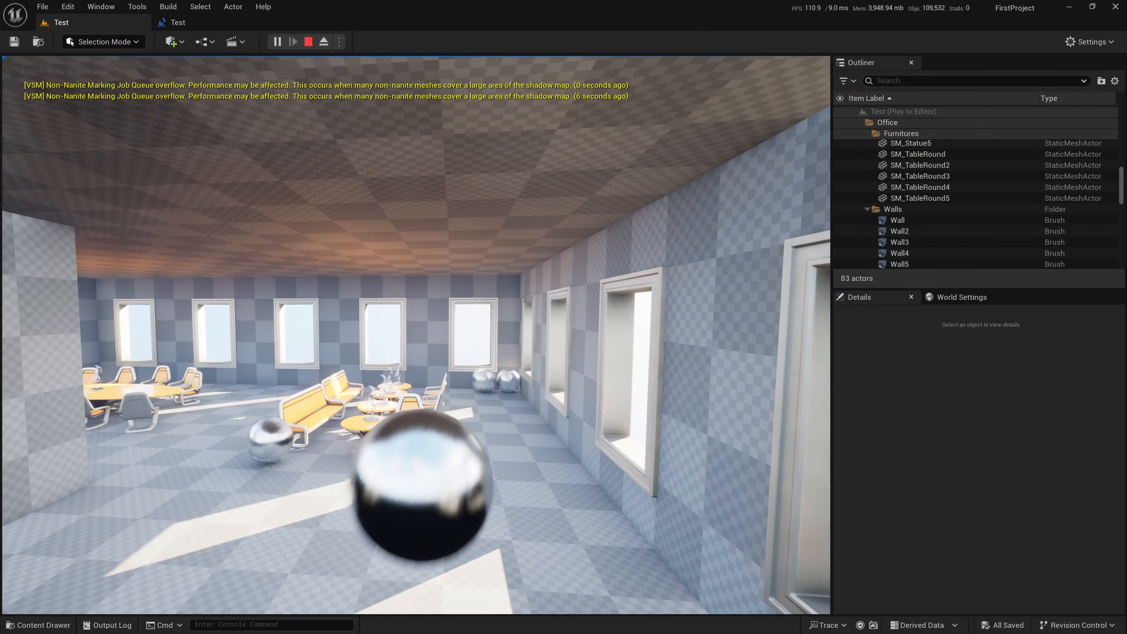
key("a")
left_click(390, 221)
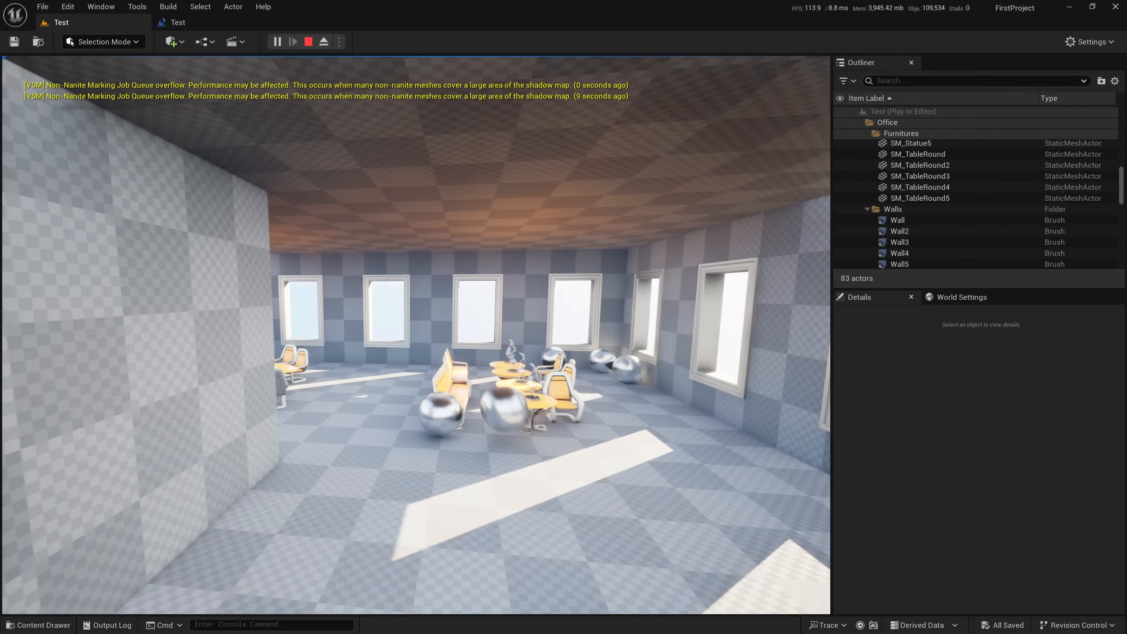
left_click(390, 221)
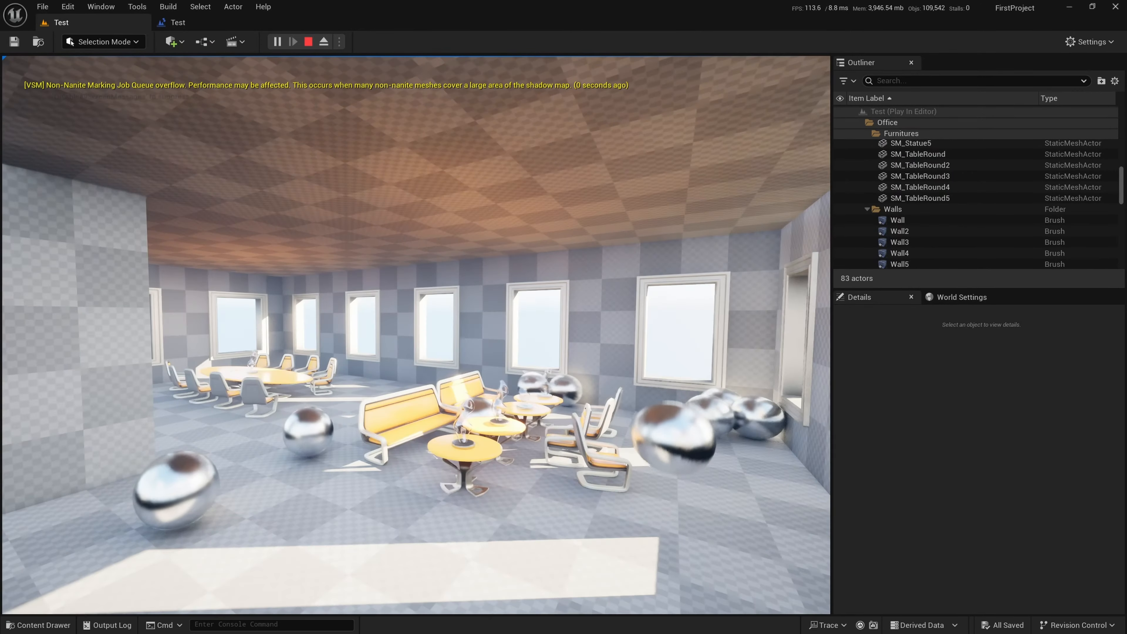
left_click(390, 220)
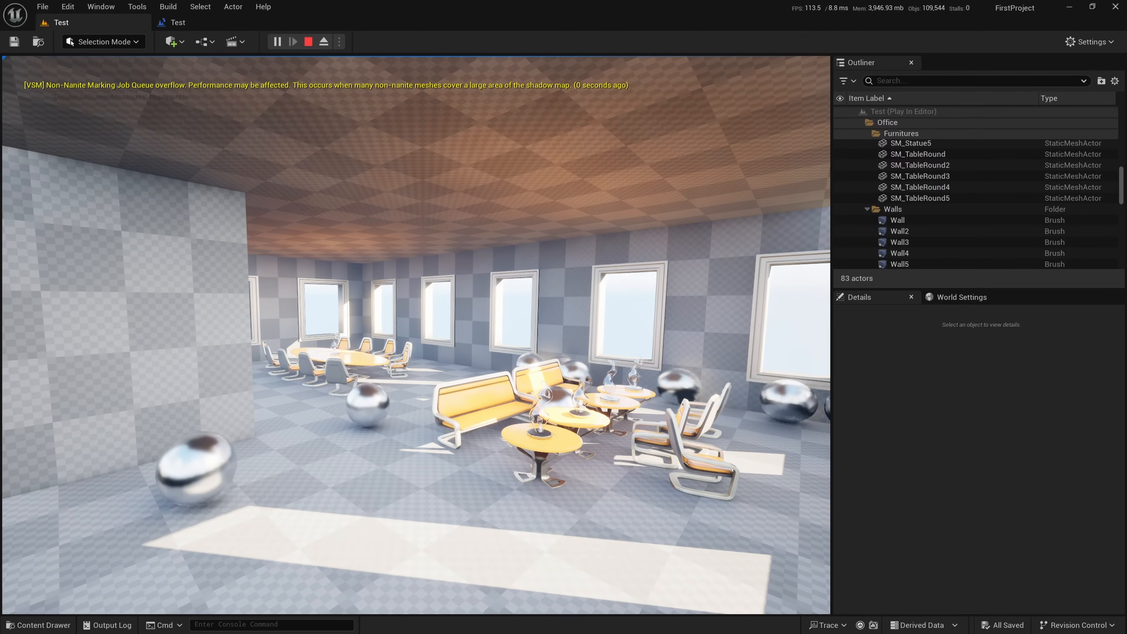
left_click(390, 221)
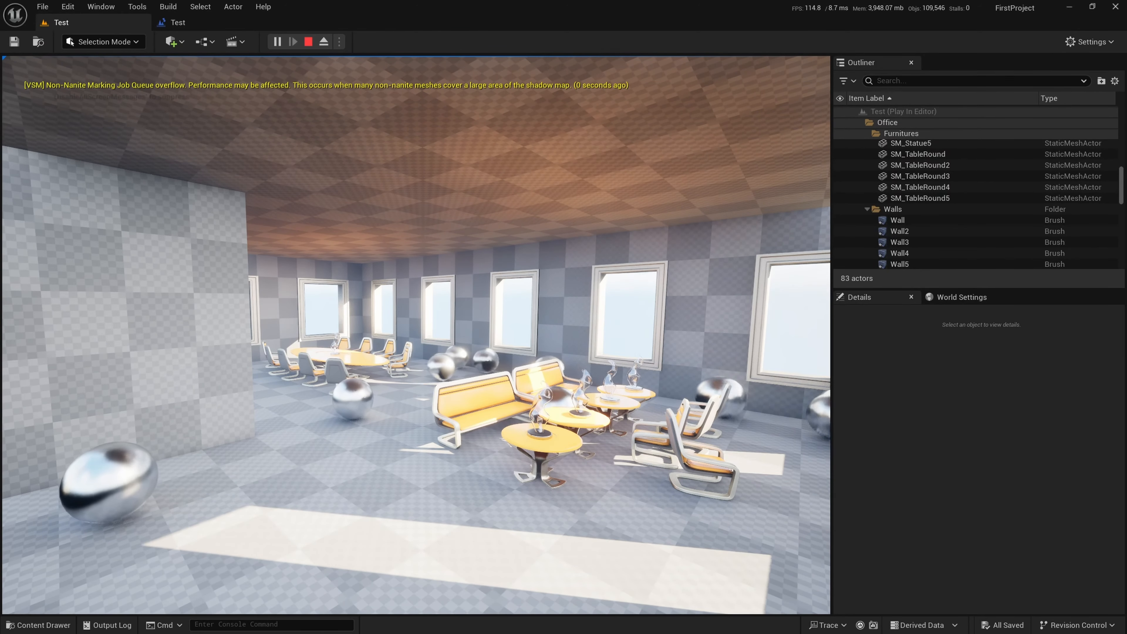
left_click(390, 221)
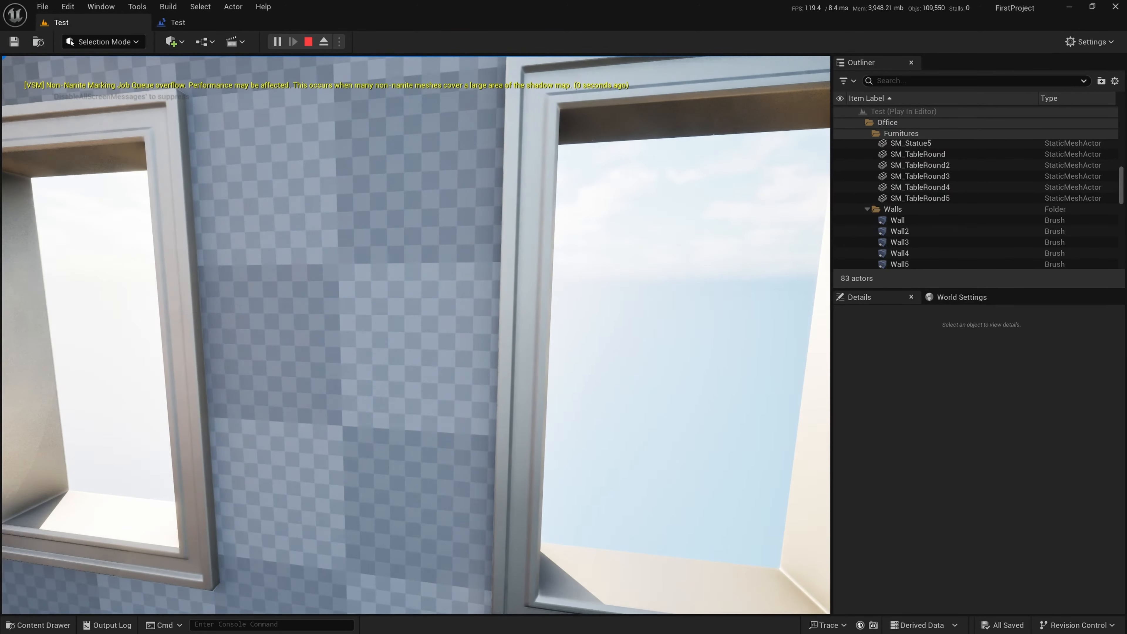
Launch more cannonballs while facing the window wall and the furniture, and stop the play session
left_click(416, 335)
left_click(416, 335)
left_click(416, 335)
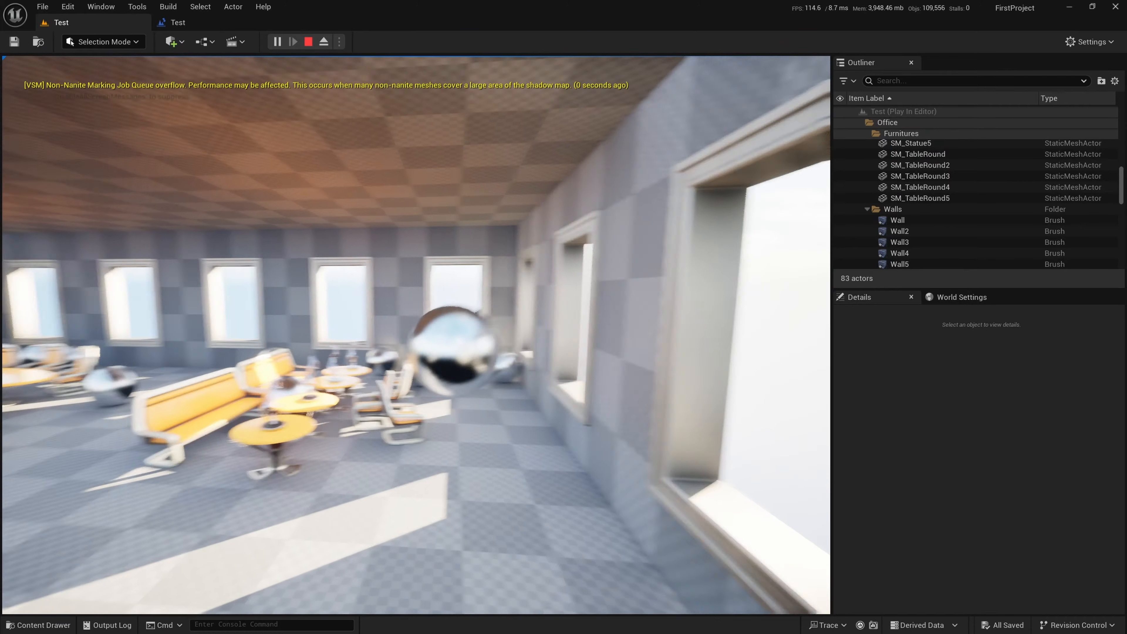
key("Escape")
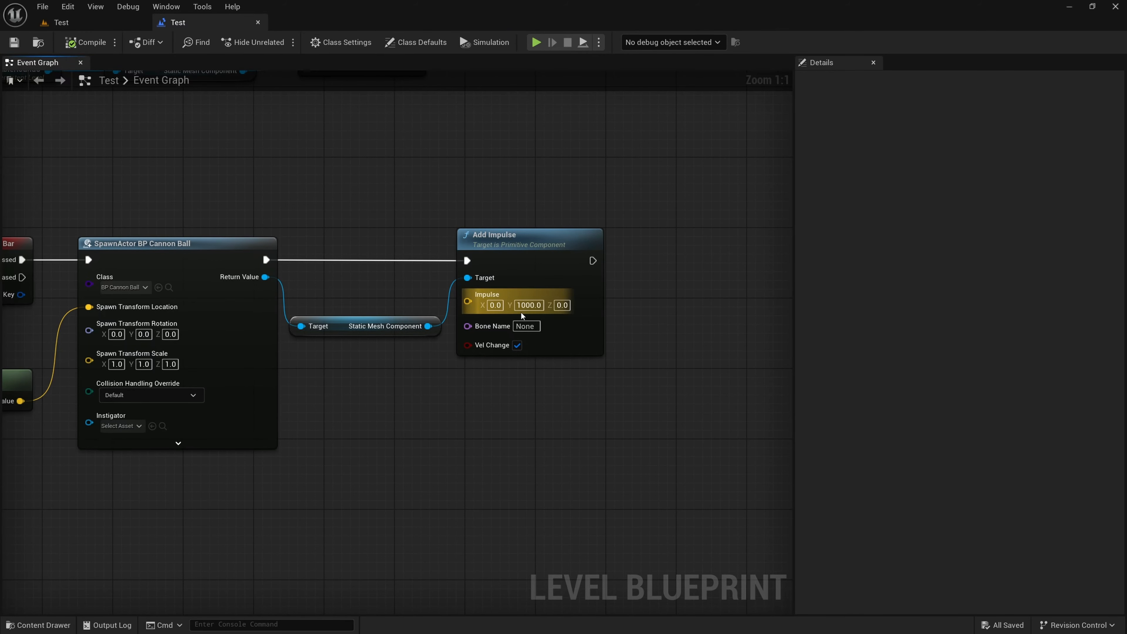
Add a Get Actor Rotation node to the Level Blueprint, fed by Get Player Pawn's Return Value
left_click(97, 22)
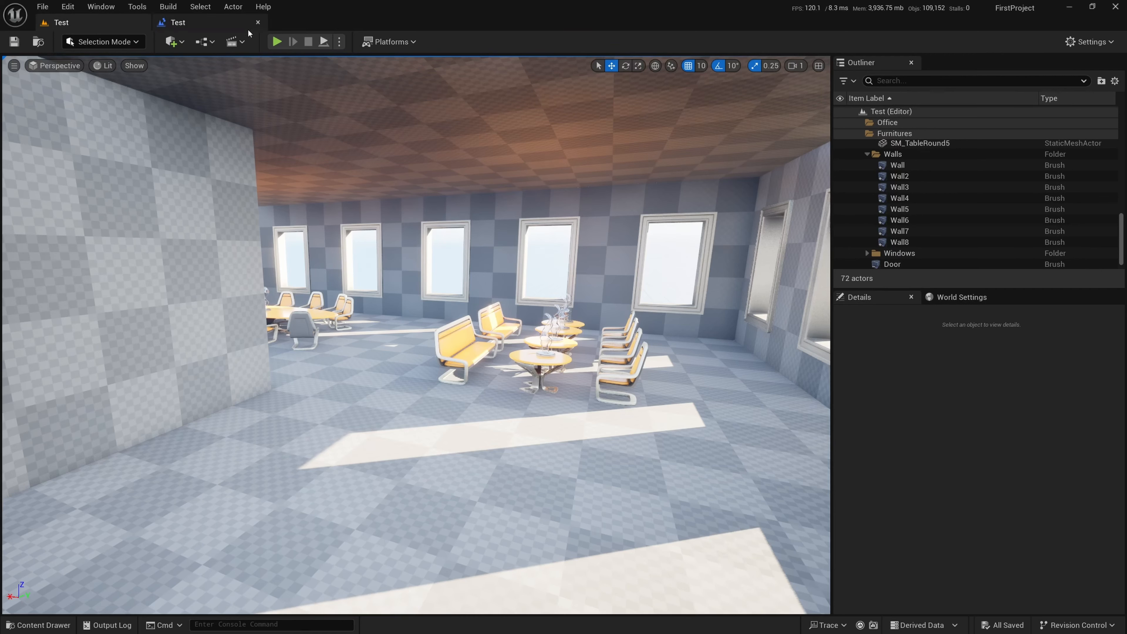
left_click(233, 28)
right_click_drag(39, 204, 390, 178)
scroll(390, 183, "down", 1)
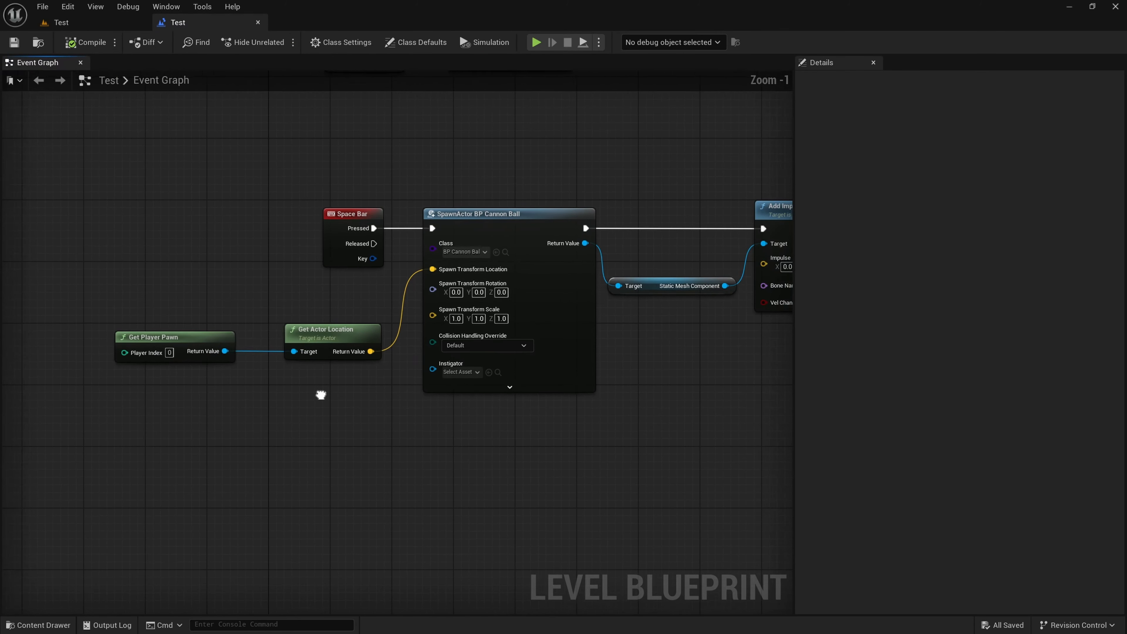
right_click_drag(322, 395, 456, 376)
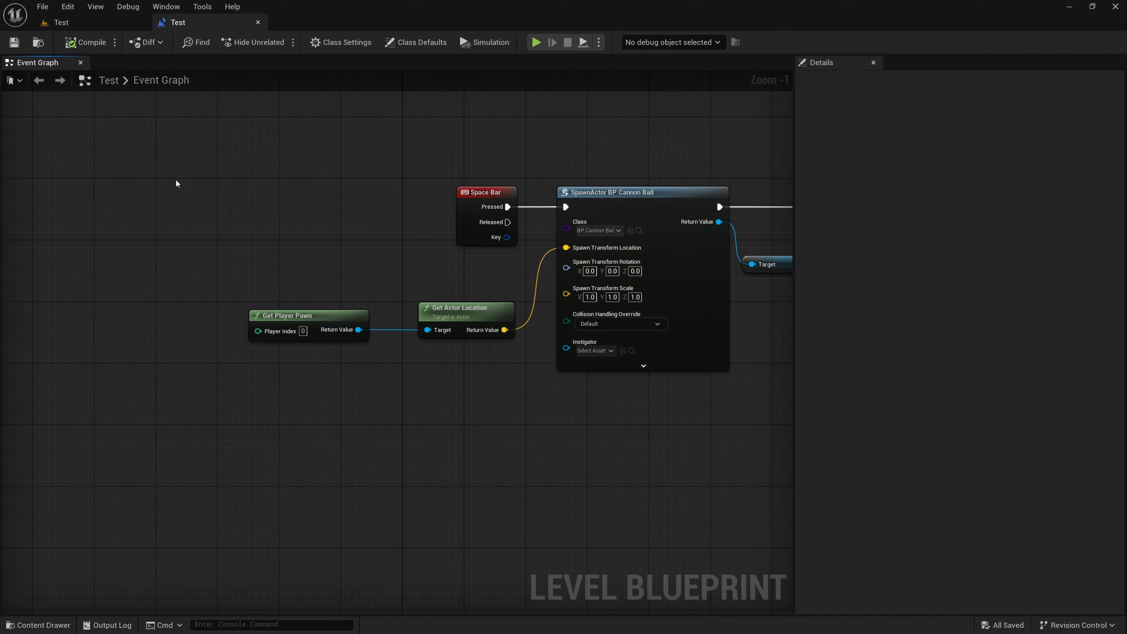
left_click_drag(354, 329, 442, 374)
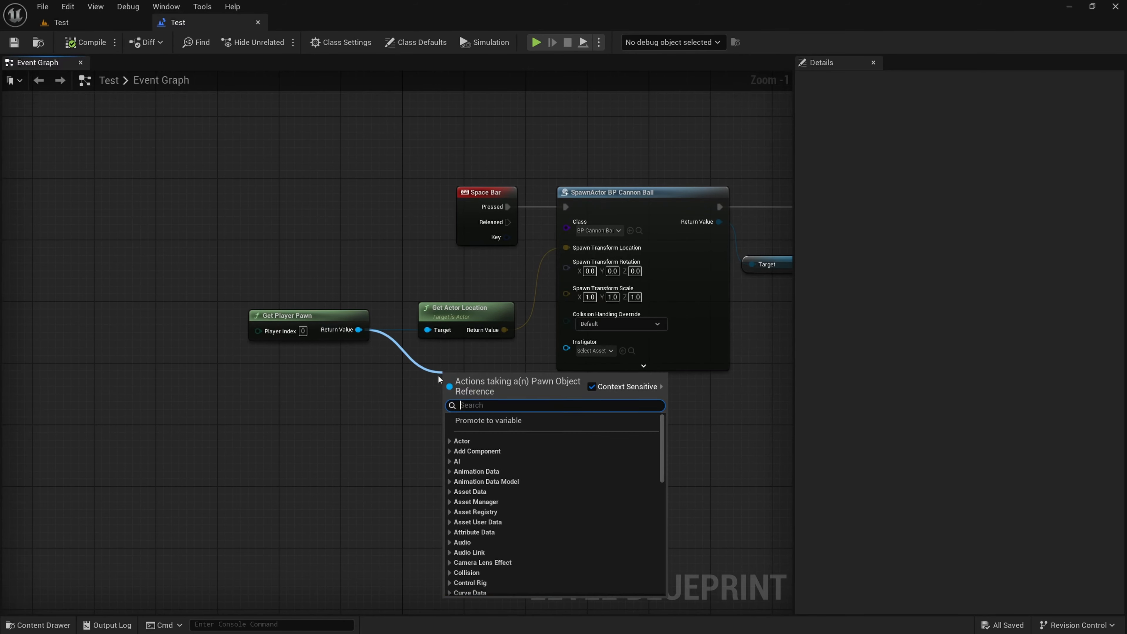
type("get actor")
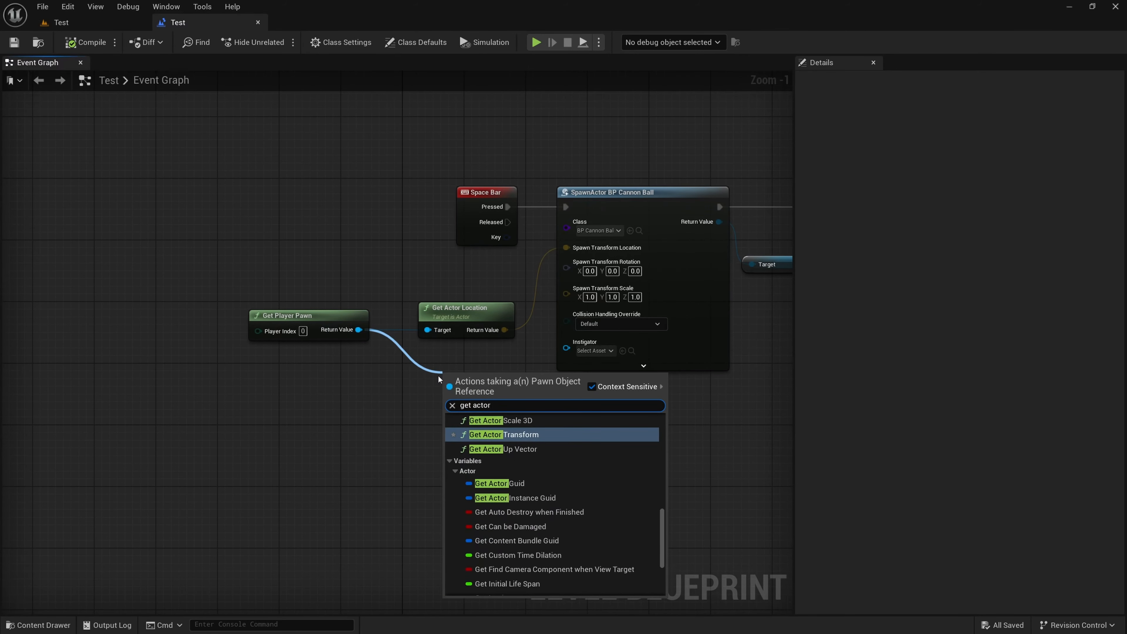
type(" rota")
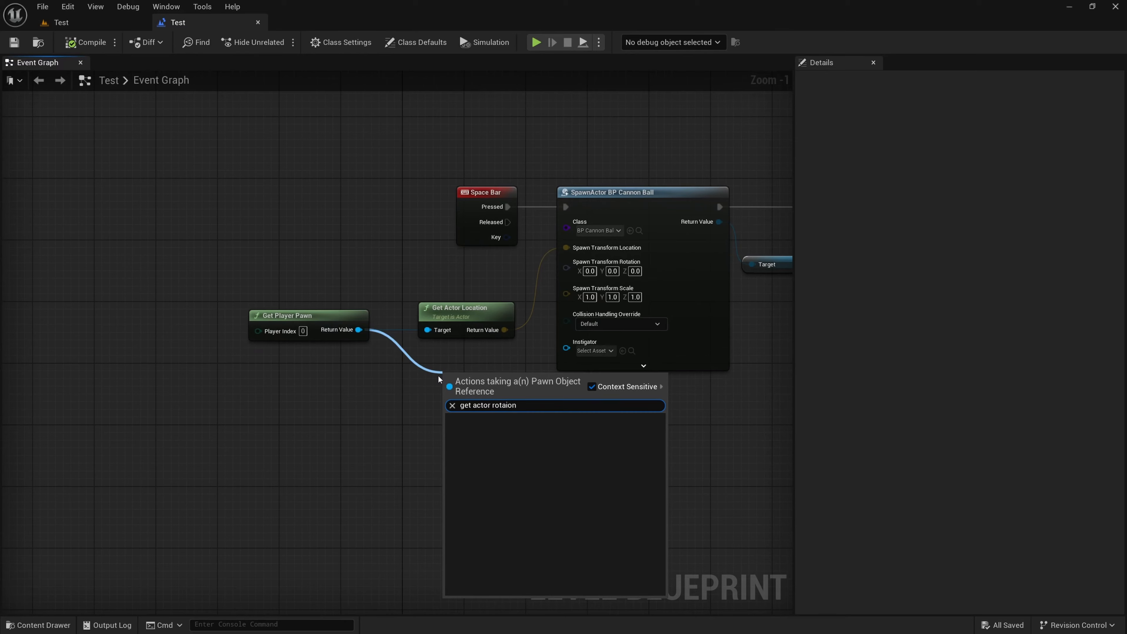
key("Return")
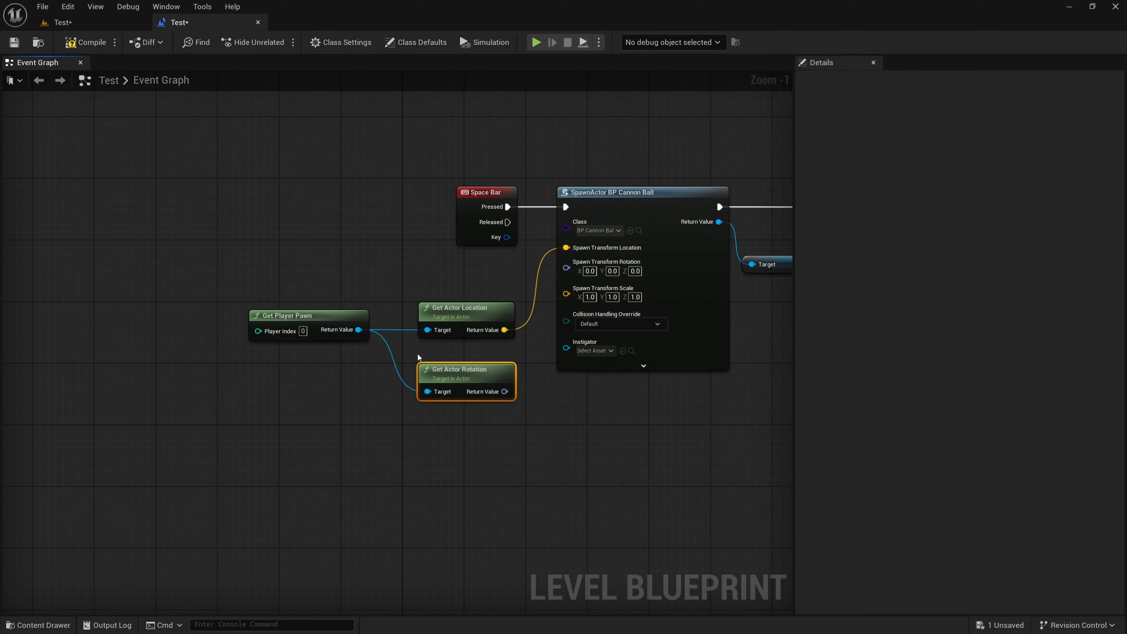
Add a Get Control Rotation node from Get Player Pawn's Return Value and stack both rotation nodes neatly below Get Actor Location
left_click_drag(358, 329, 422, 442)
type("get ")
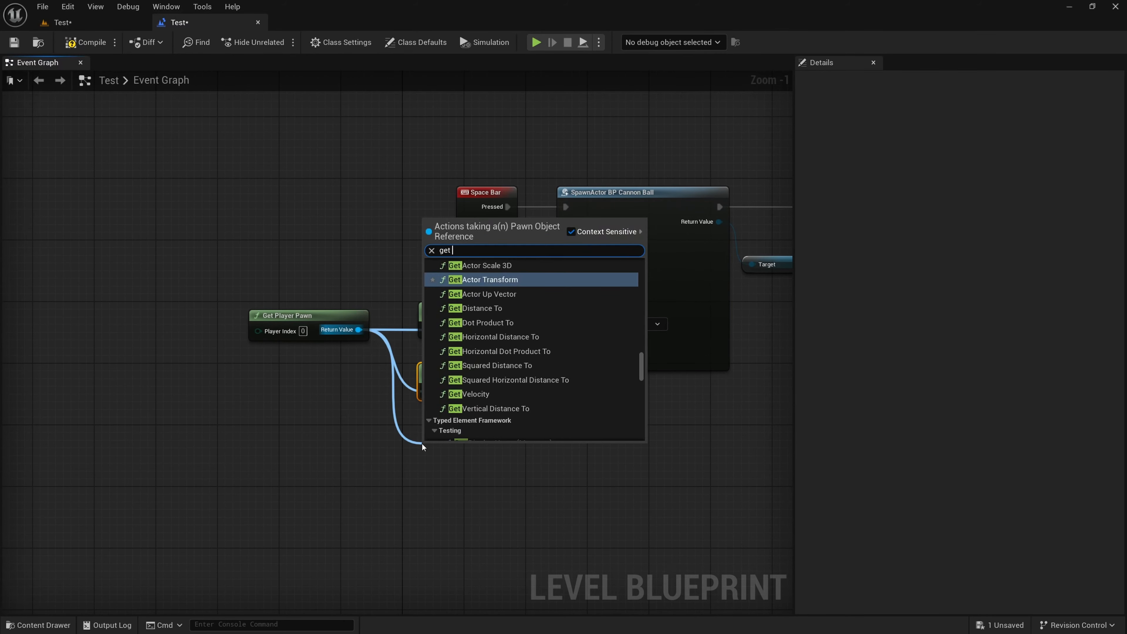
type("control rot")
key("Return")
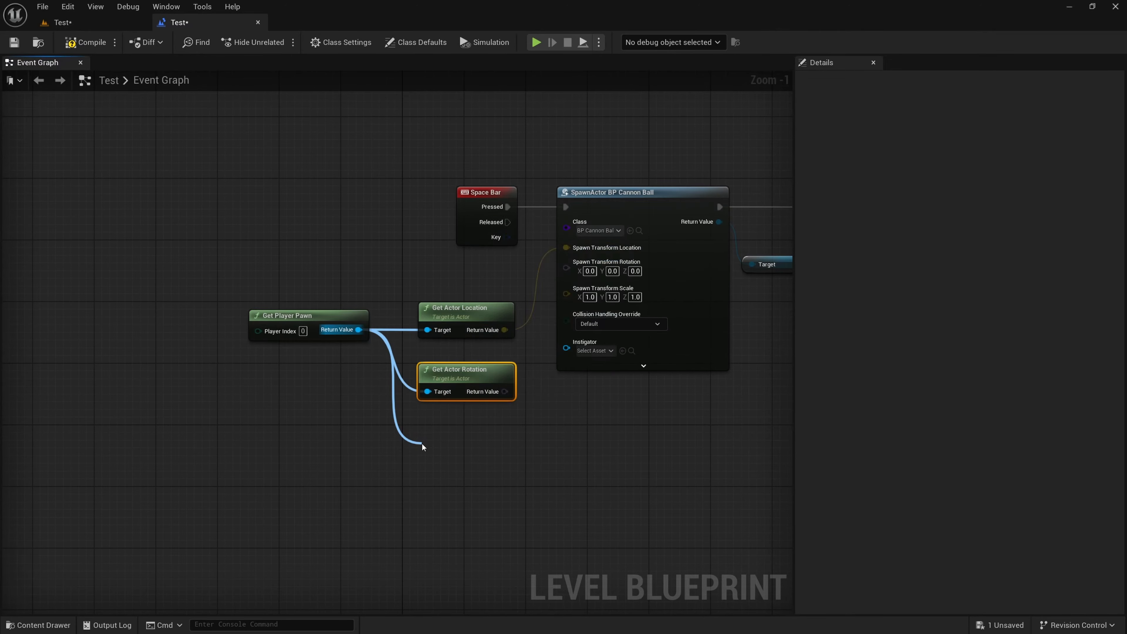
left_click_drag(471, 457, 476, 426)
left_click_drag(474, 375, 476, 367)
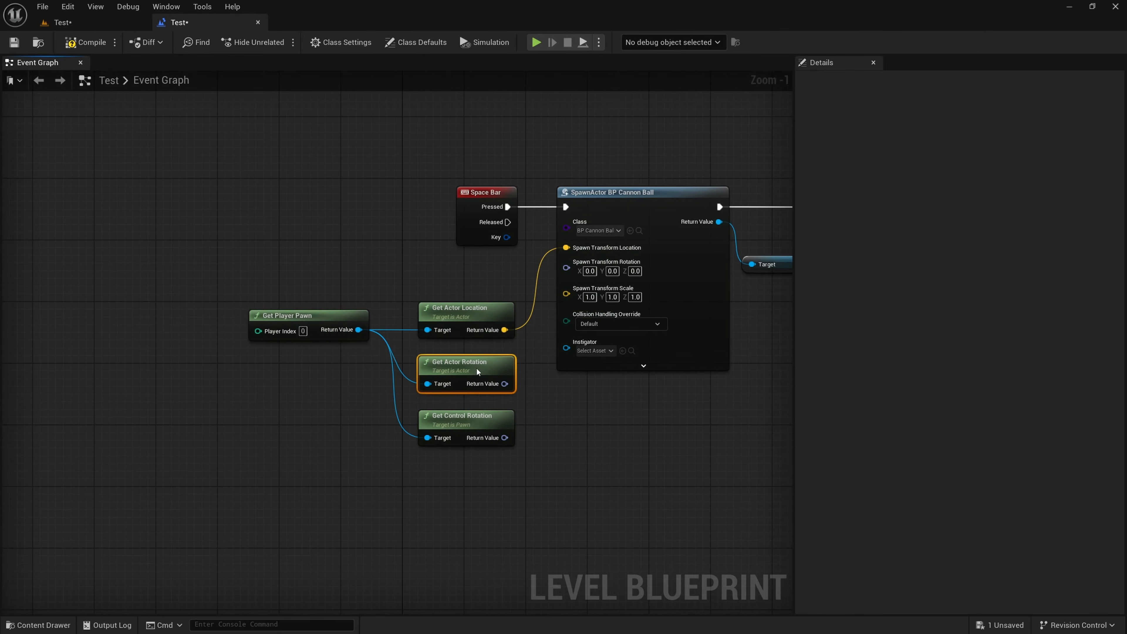
Compile and save the Level Blueprint with both rotation nodes in place
right_click_drag(642, 399, 583, 426)
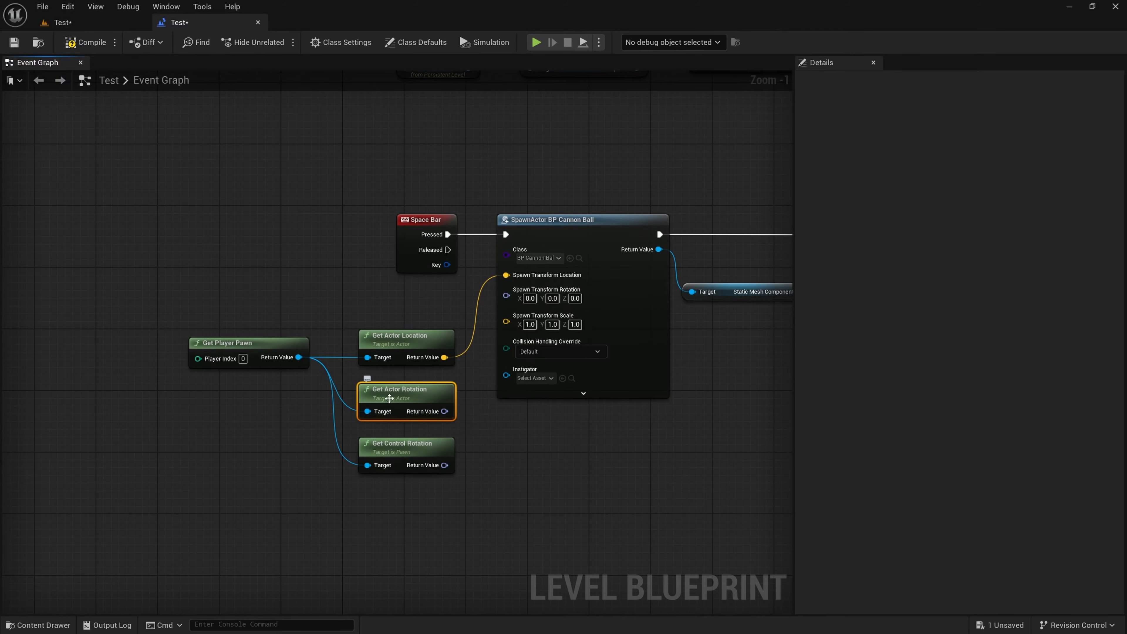
mouse_move(430, 413)
left_mouse_down()
mouse_move(481, 386)
mouse_move(413, 413)
left_mouse_up()
left_click(84, 43)
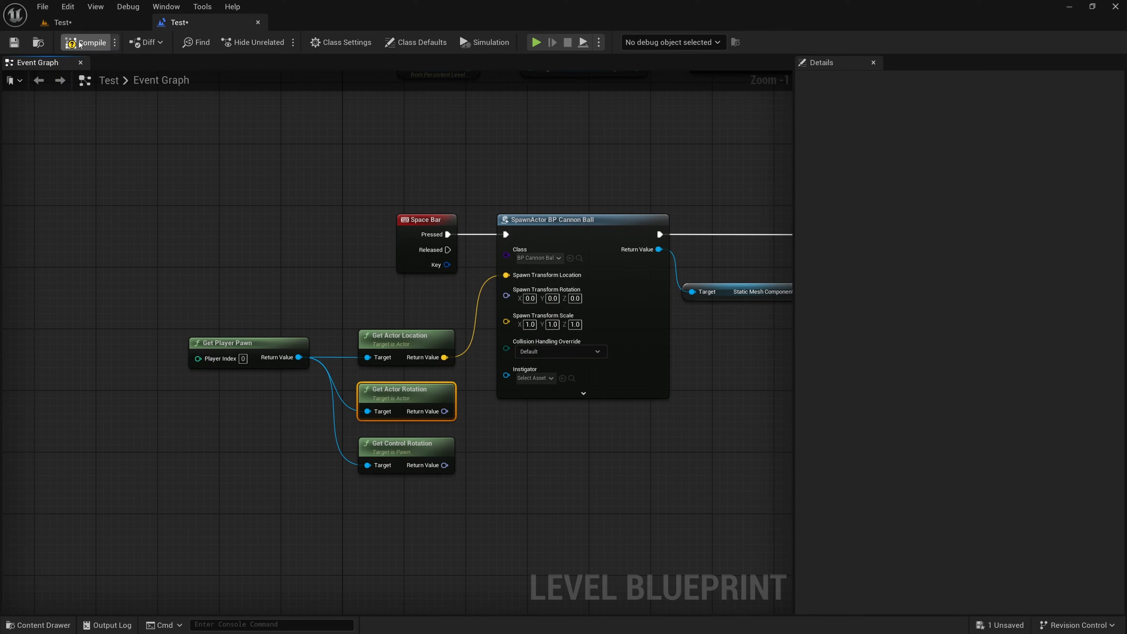
key("ctrl+s")
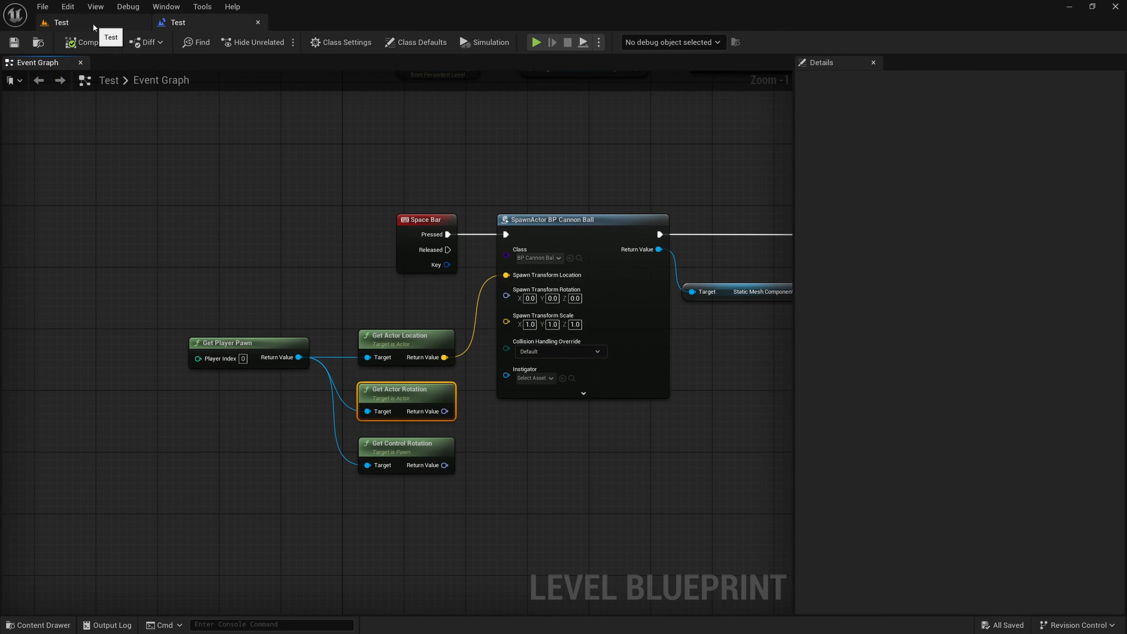
Play the level, eject from the pawn, and select DefaultPawn0 to examine its rotation values and orientation in the office
left_click(92, 24)
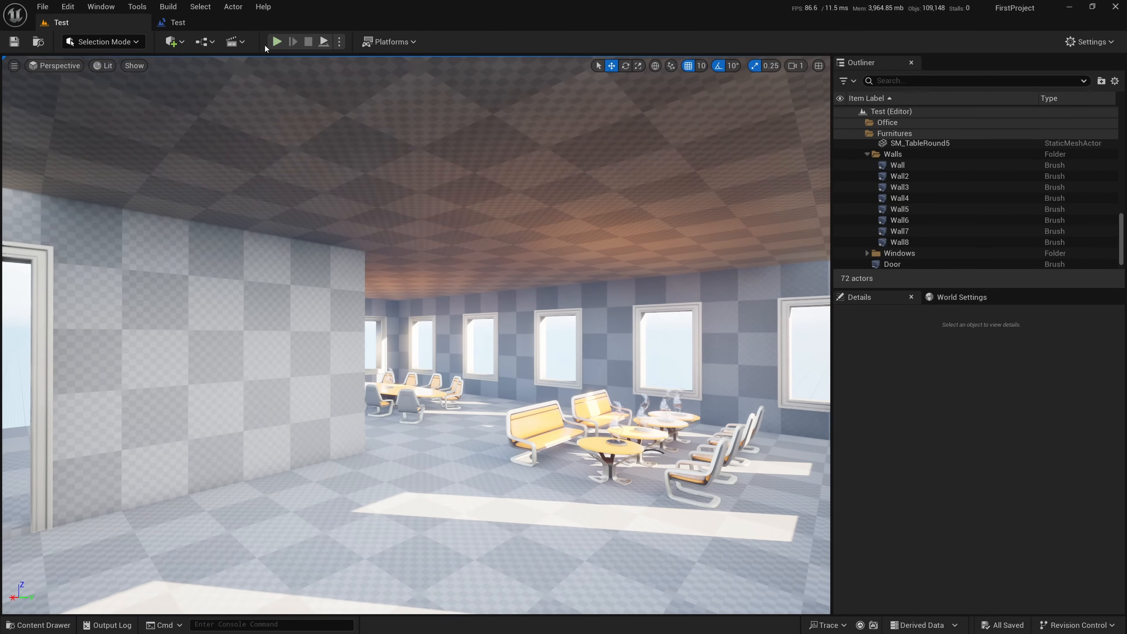
left_click(276, 41)
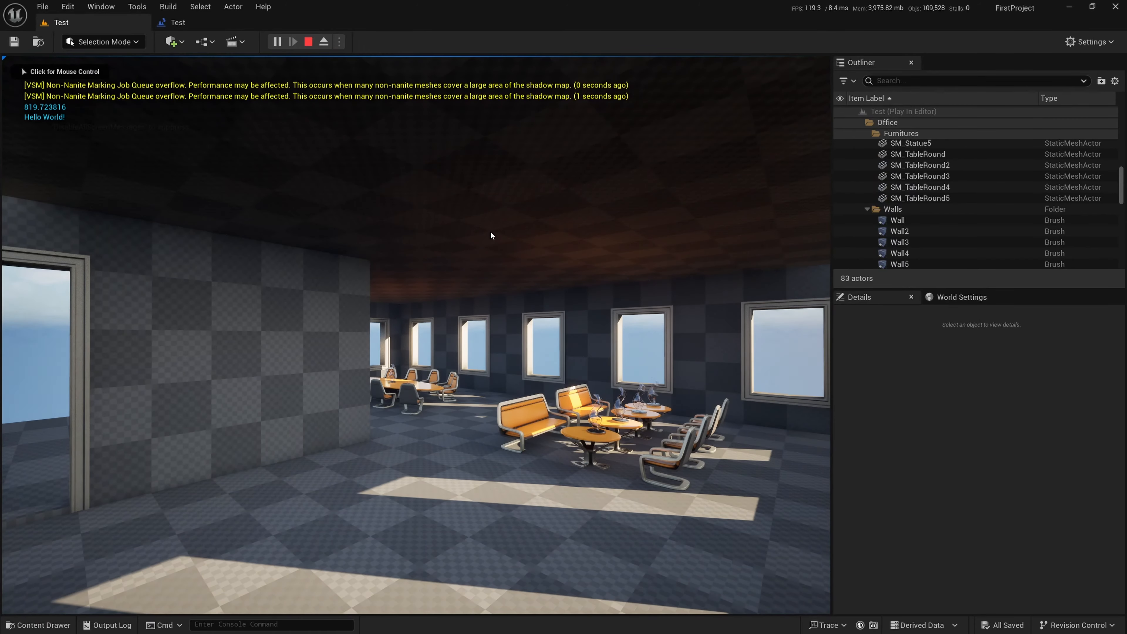
key("F8")
key("s")
right_click_drag(626, 272, 554, 284)
key("w")
left_click(528, 377)
right_click_drag(528, 377, 395, 378)
key("d")
right_click_drag(609, 311, 586, 312)
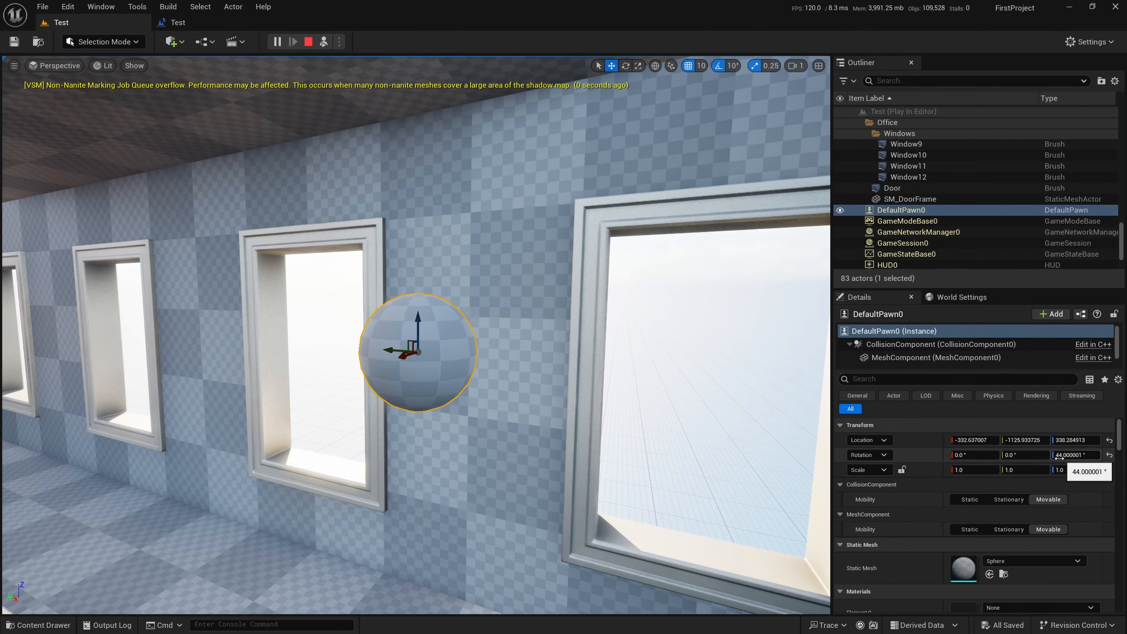
left_click_drag(515, 286, 386, 286, "alt")
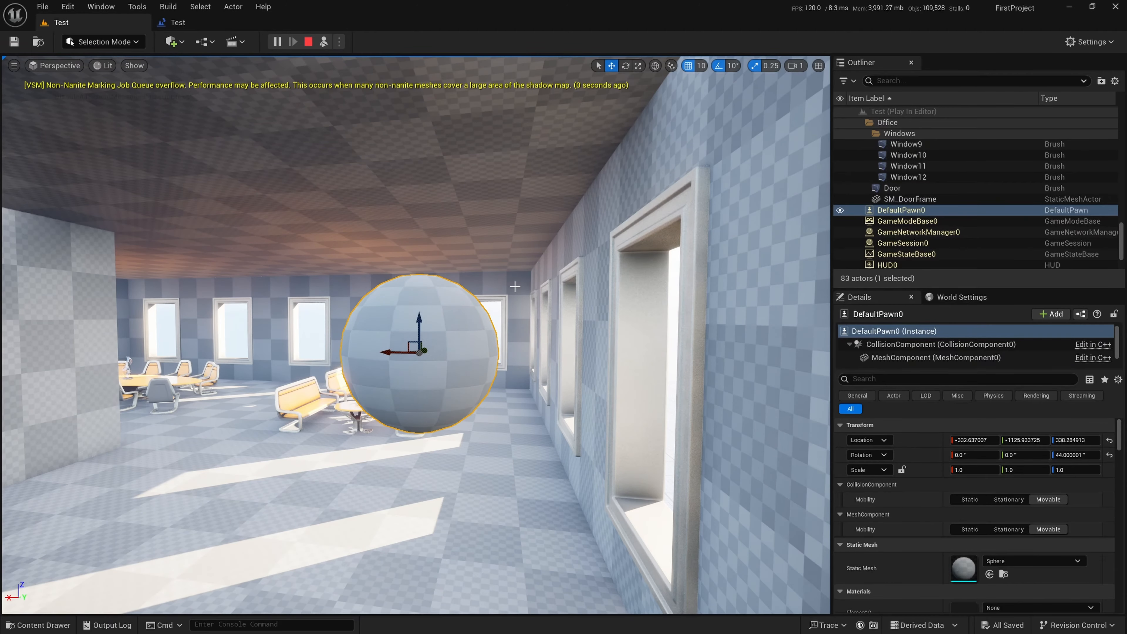
Possess the pawn again, fly it towards a window, and eject to examine the pawn's rotation once more
key("F8")
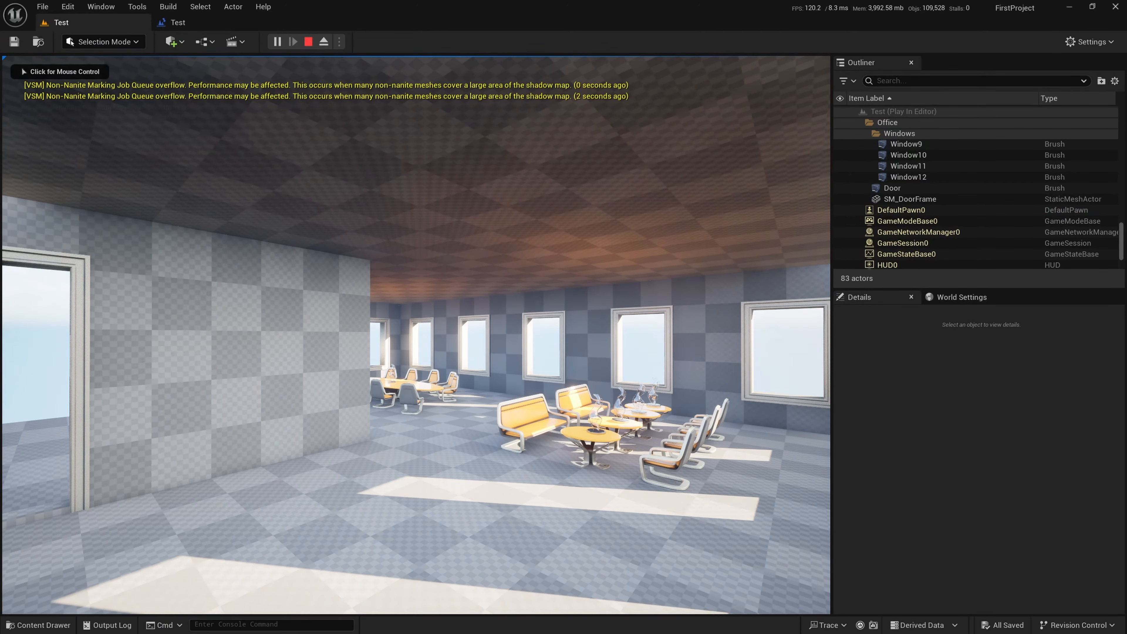
left_click(416, 335)
key("w")
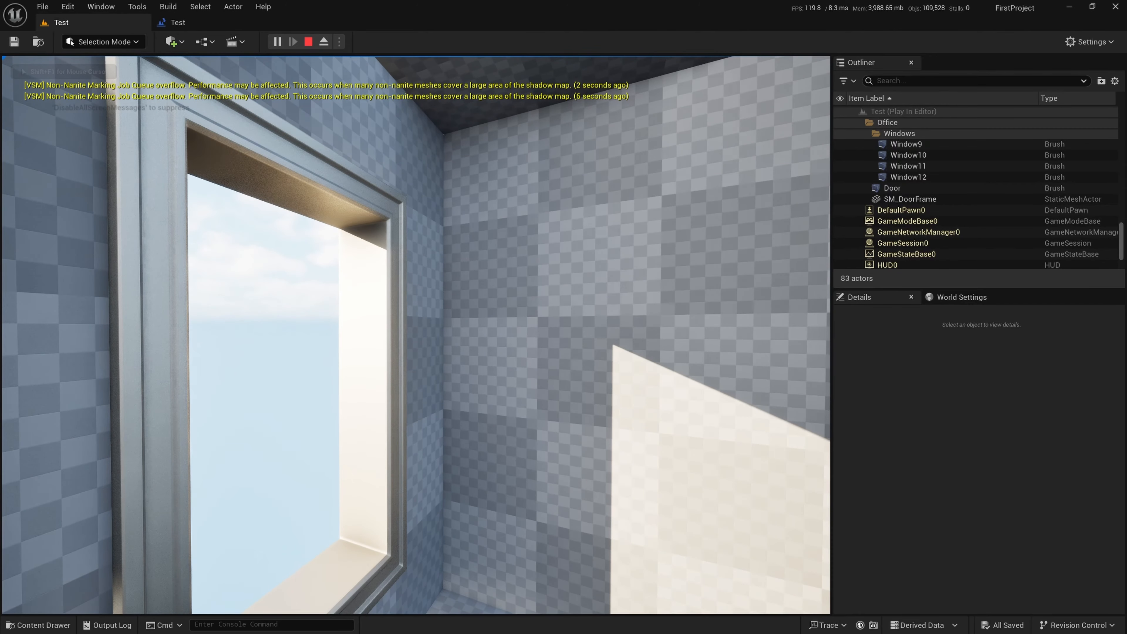
key("F8")
key("s")
right_click_drag(762, 245, 717, 244)
left_click(451, 329)
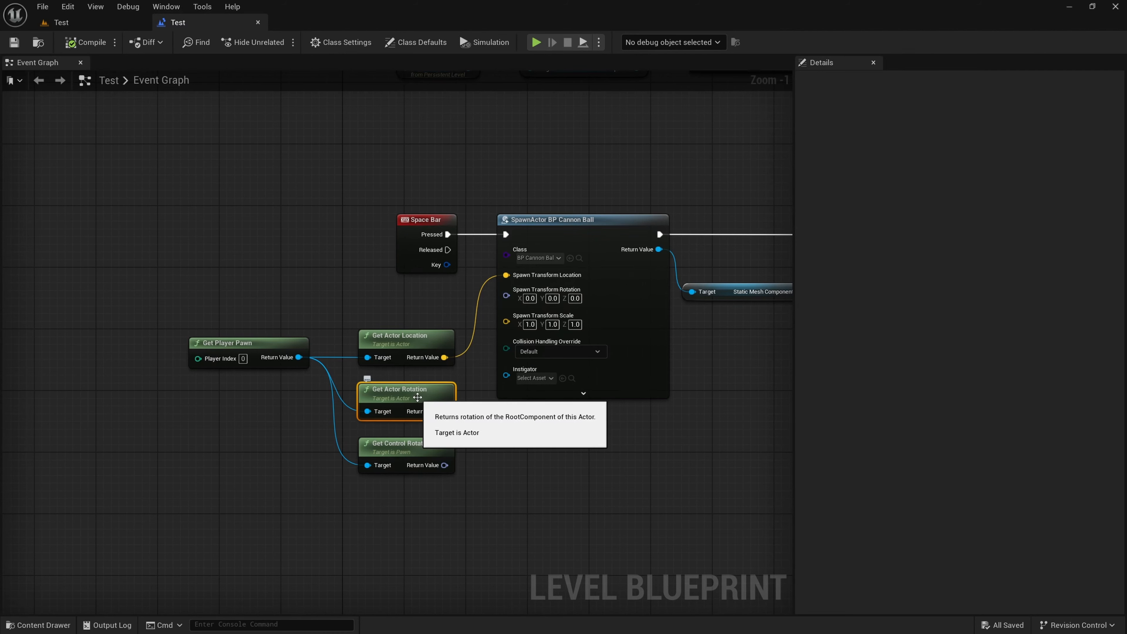
Delete the Get Actor Rotation node and connect Get Control Rotation's Return Value to the SpawnActor's Spawn Transform Rotation
left_click(437, 451)
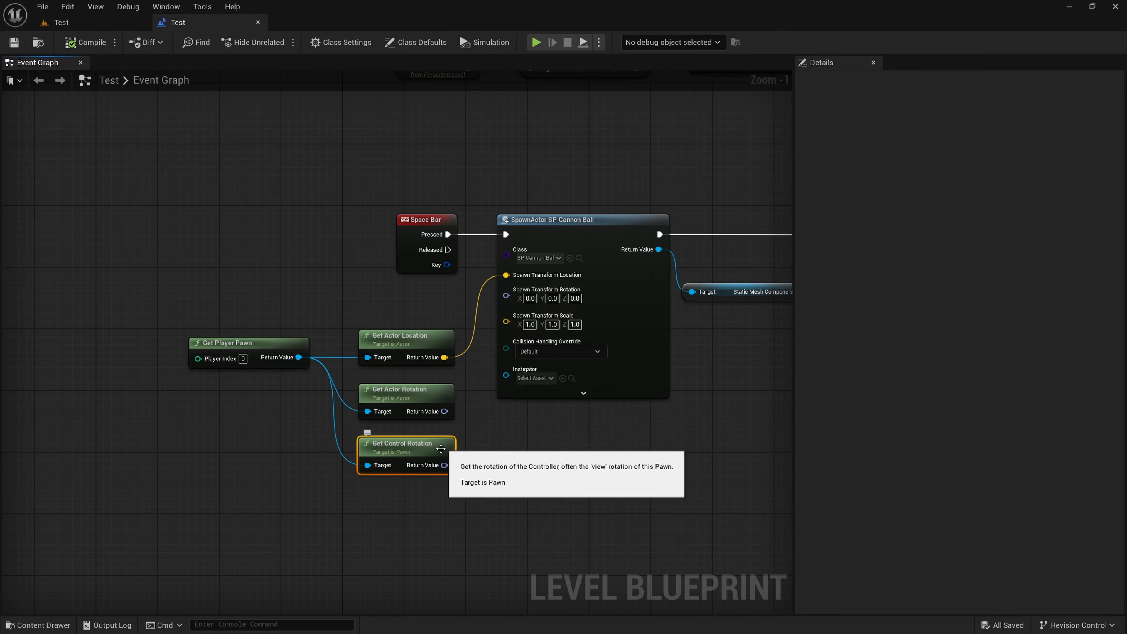
left_click(422, 388)
key("Delete")
left_click_drag(410, 452, 506, 295)
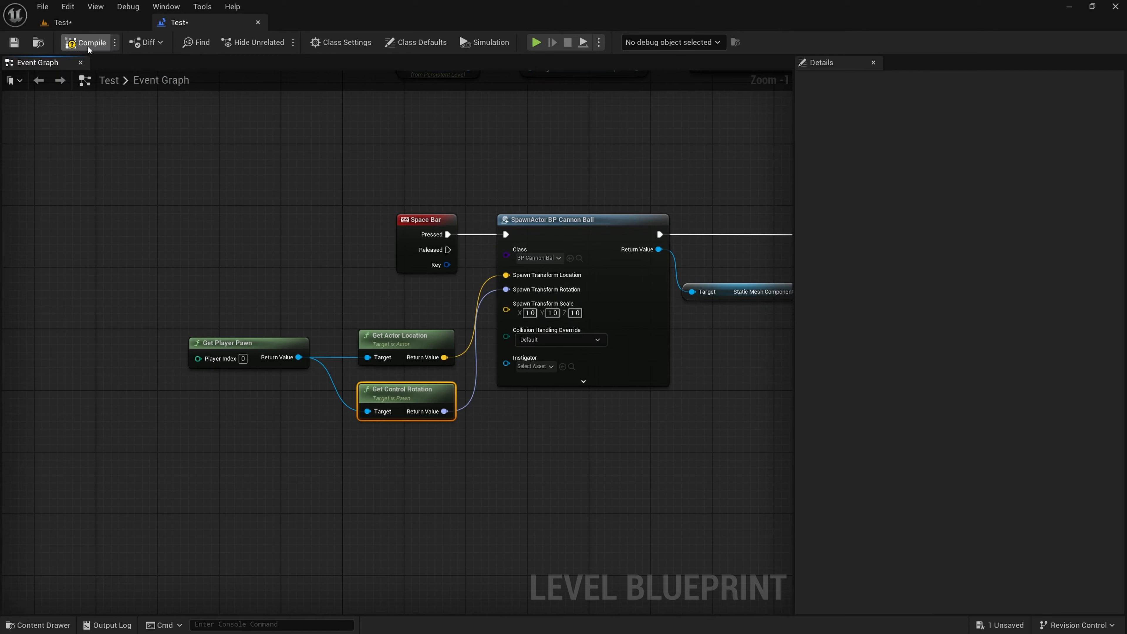
Compile and save the Level Blueprint, and play the level to test launching cannonballs with the control rotation connected
left_click(18, 43)
left_click(108, 20)
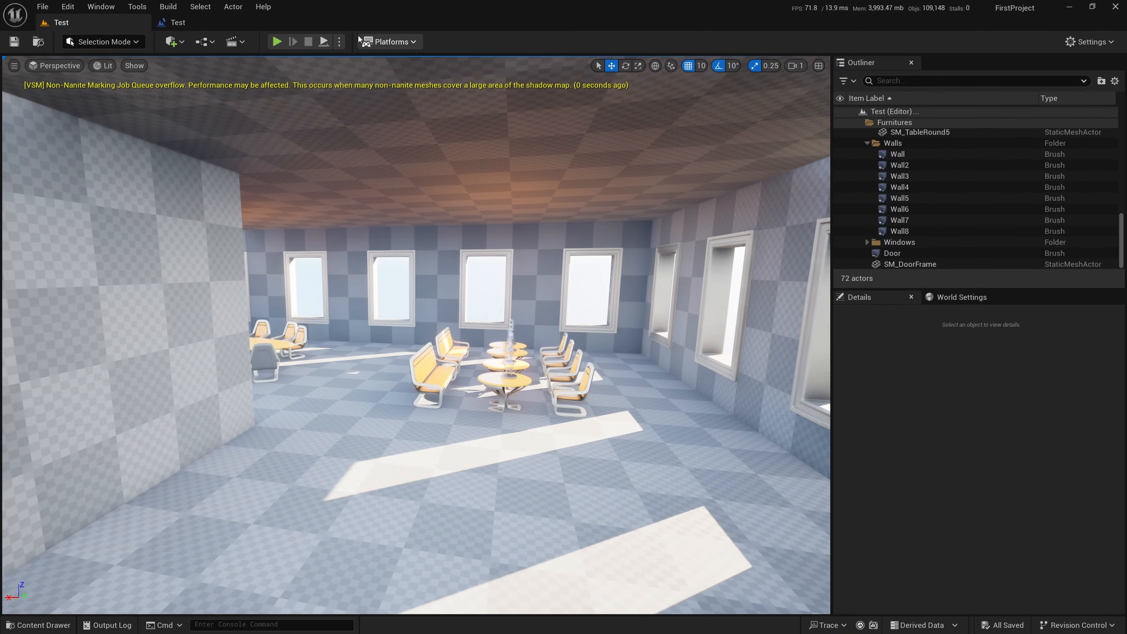
left_click(276, 42)
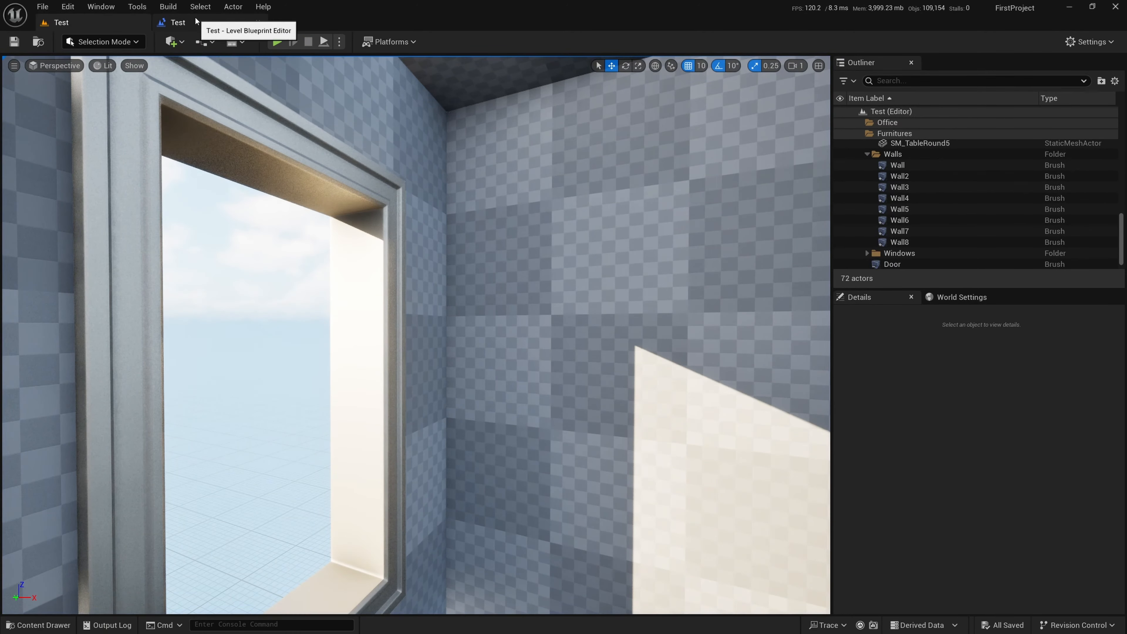
Add a Get Actor Forward Vector node from the SpawnActor BP Cannon Ball's Return Value, below the Static Mesh Component node
left_click(201, 22)
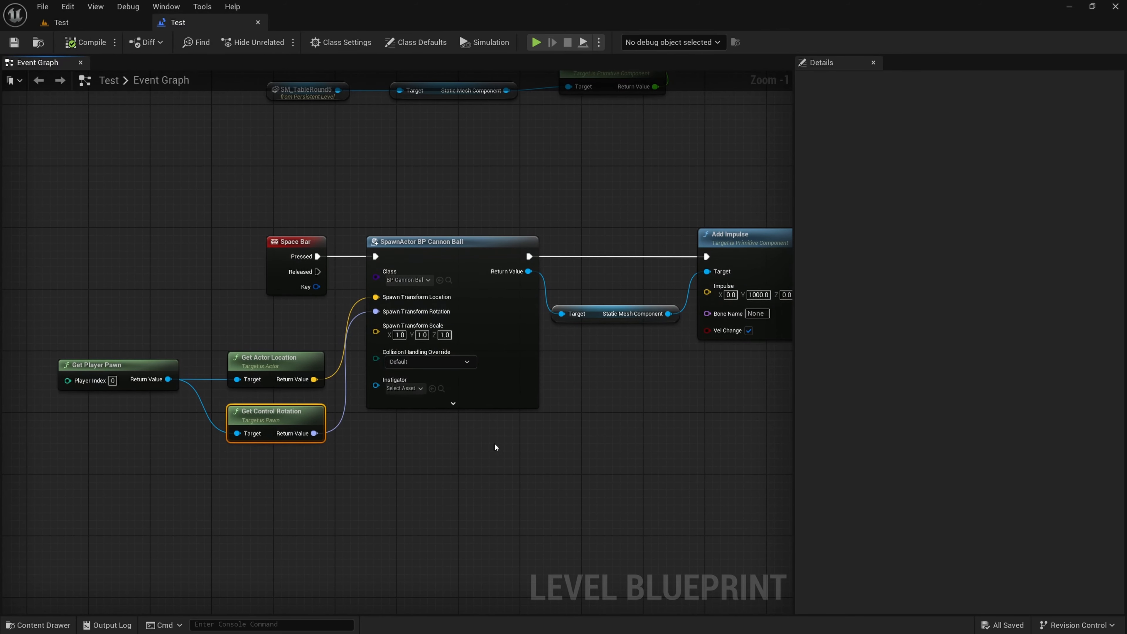
scroll(504, 465, "up", 1)
right_click_drag(505, 467, 442, 487)
scroll(437, 489, "down", 1)
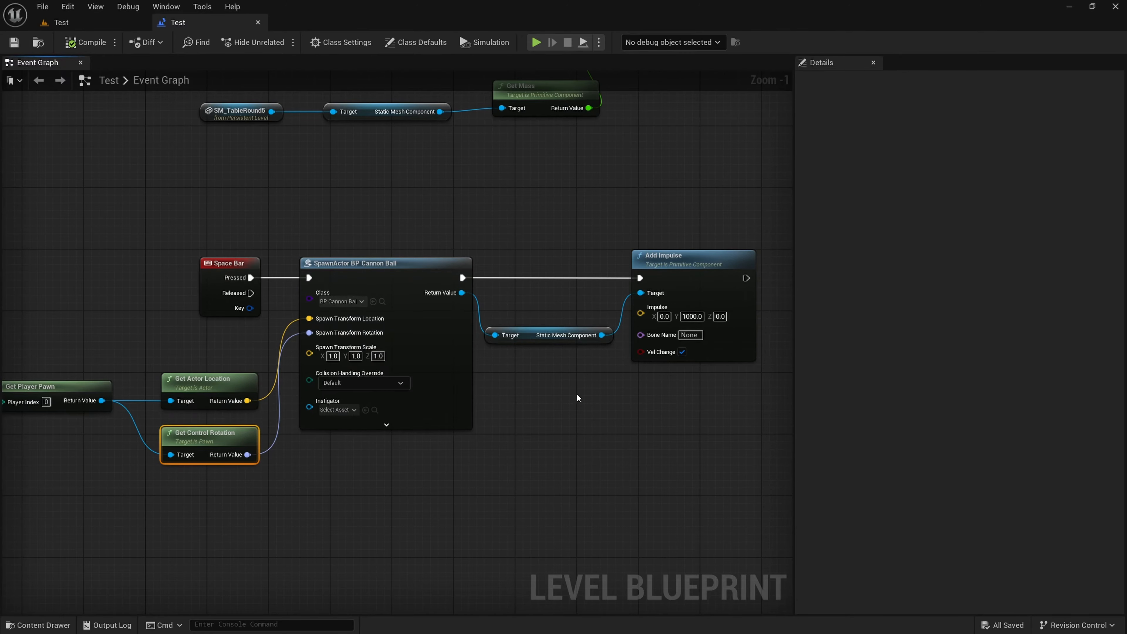
right_click_drag(583, 427, 493, 441)
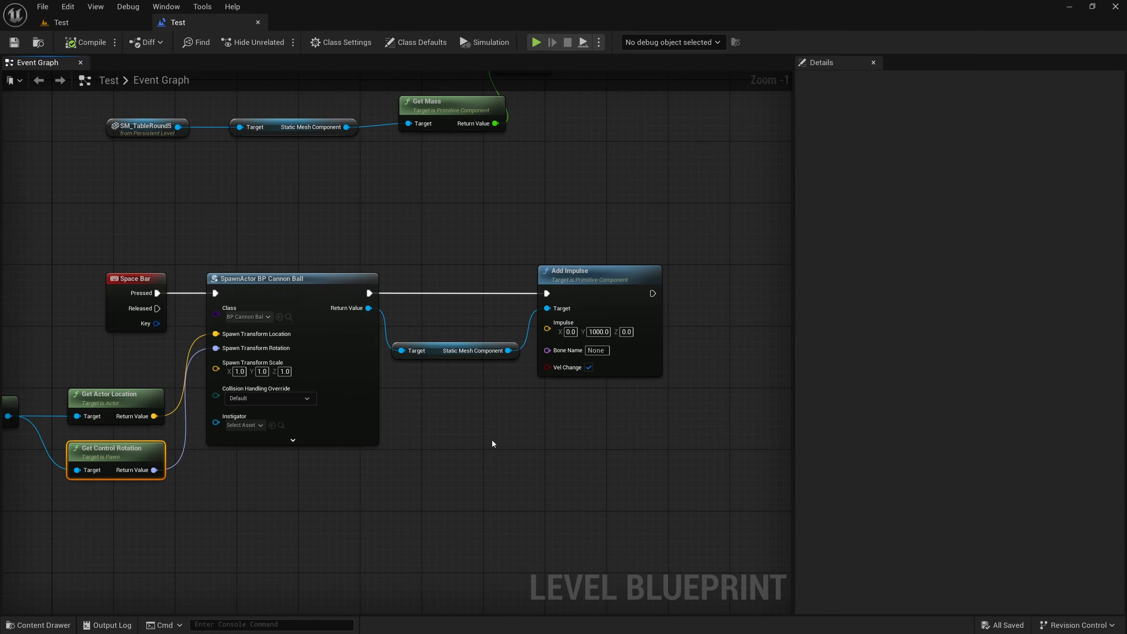
right_click_drag(492, 441, 500, 438)
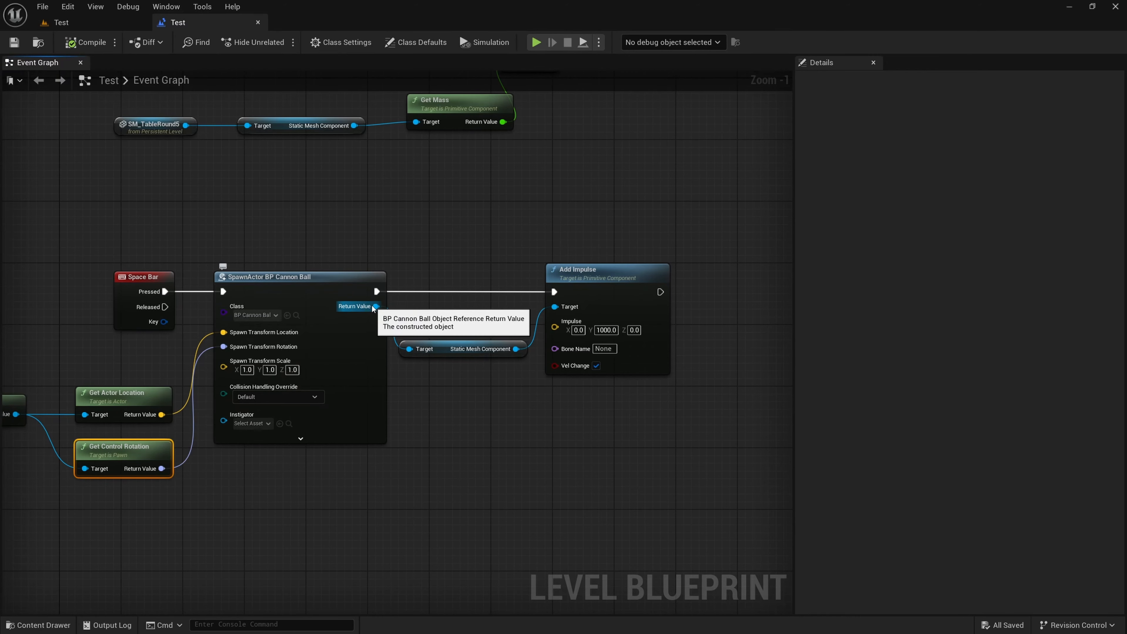
left_click_drag(375, 306, 430, 423)
type("forward")
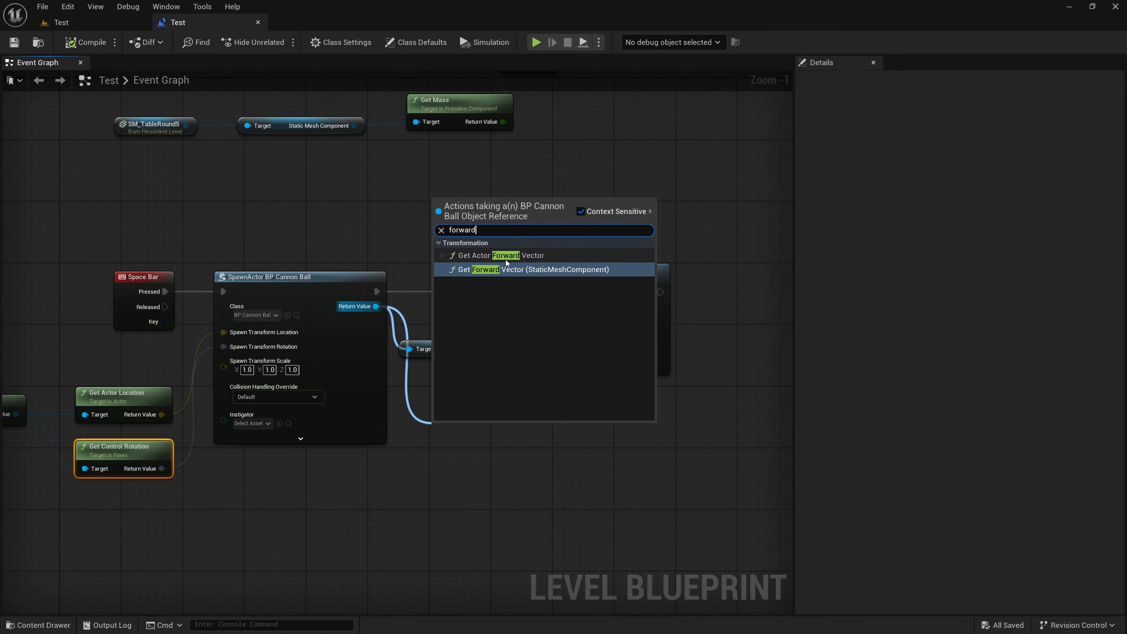
left_click(546, 256)
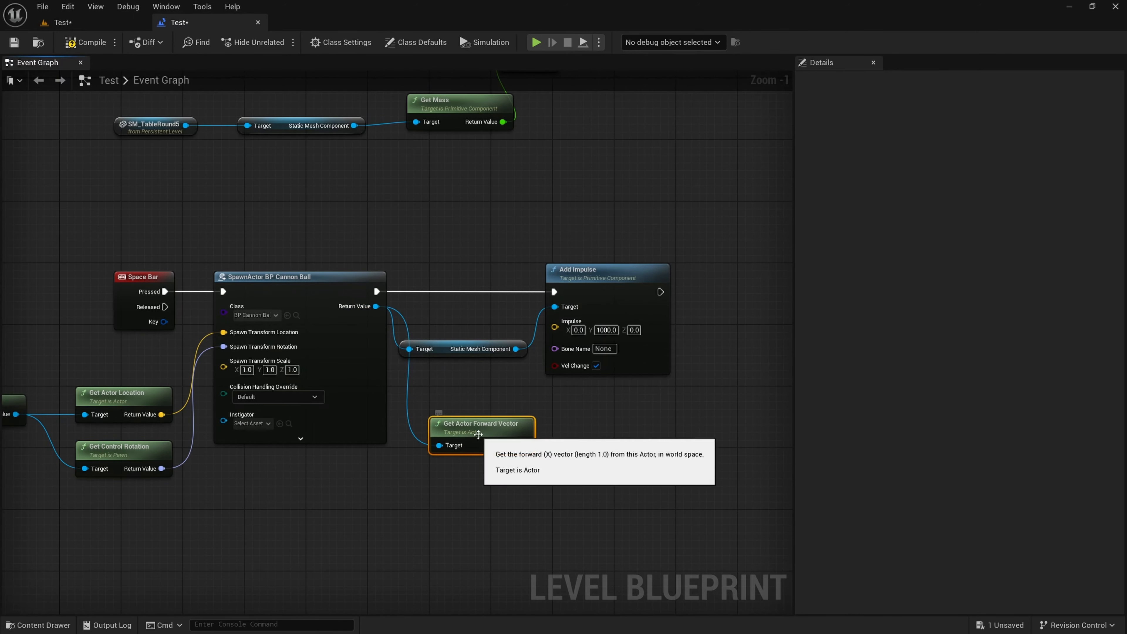